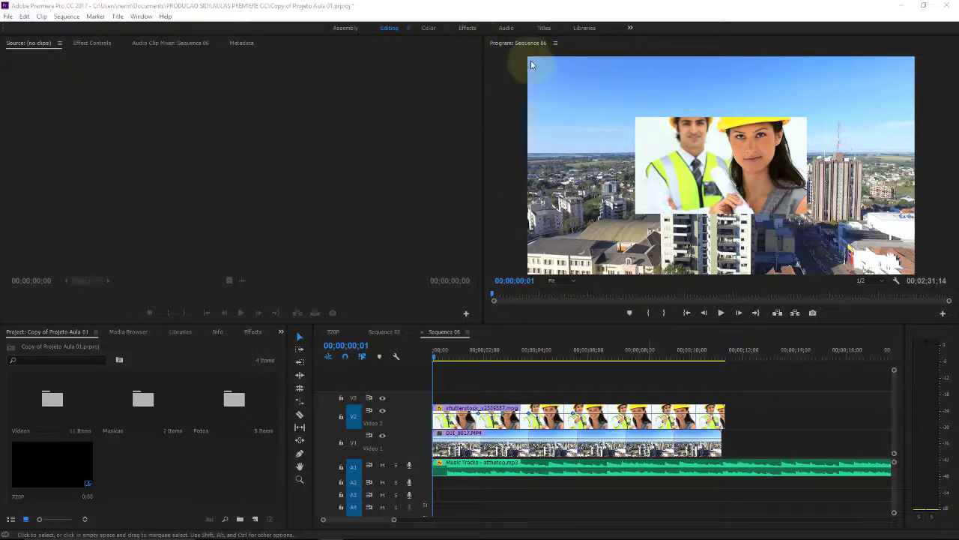
Scrub through the opening of Sequence 06 to preview it
left_click(438, 356)
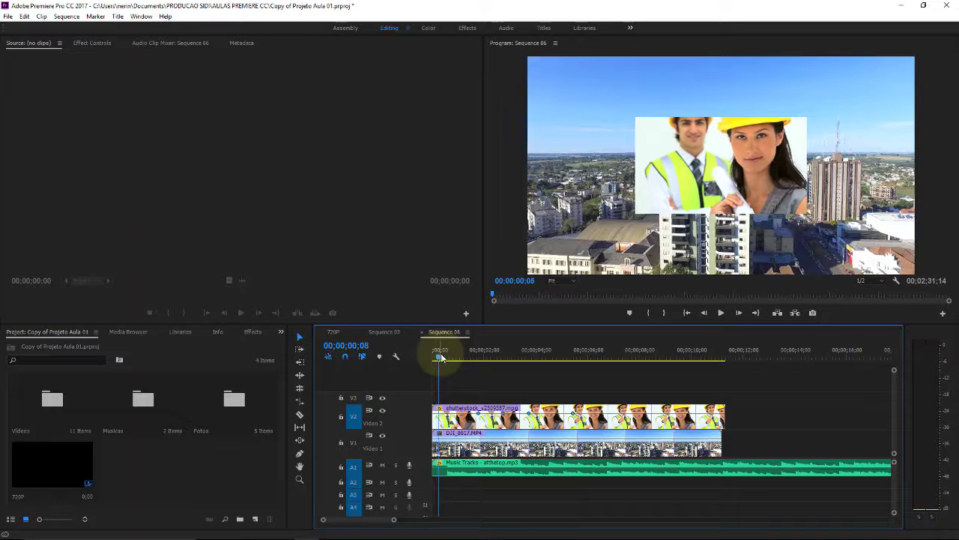
left_click_drag(474, 354, 640, 353)
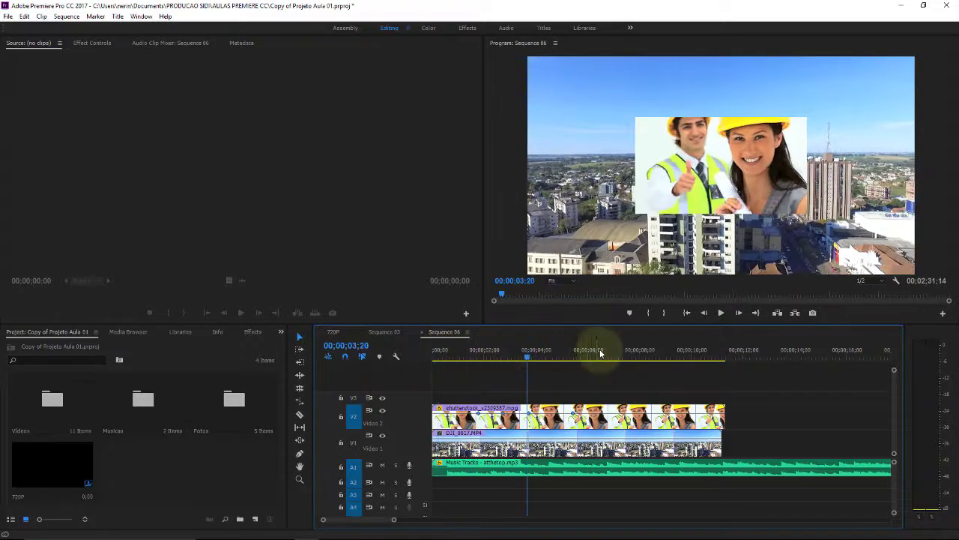
left_click_drag(514, 356, 681, 355)
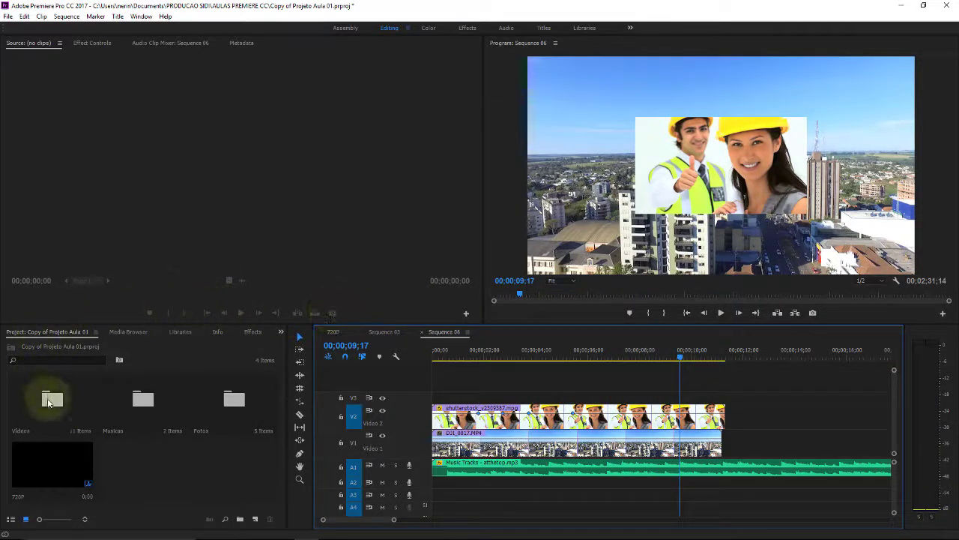
Preview the atthetop.mp3 track from the floating Musicas bin
double_click(51, 403)
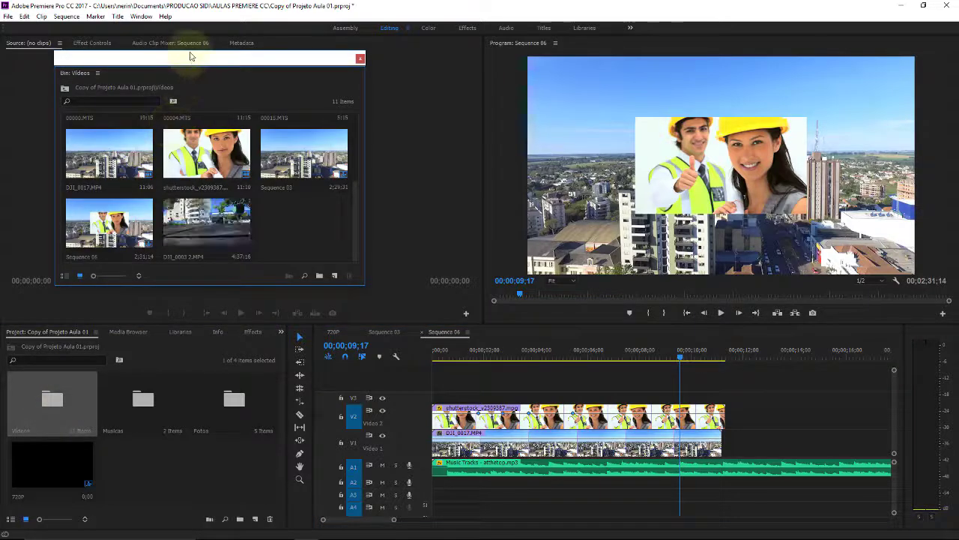
left_click_drag(190, 59, 314, 221)
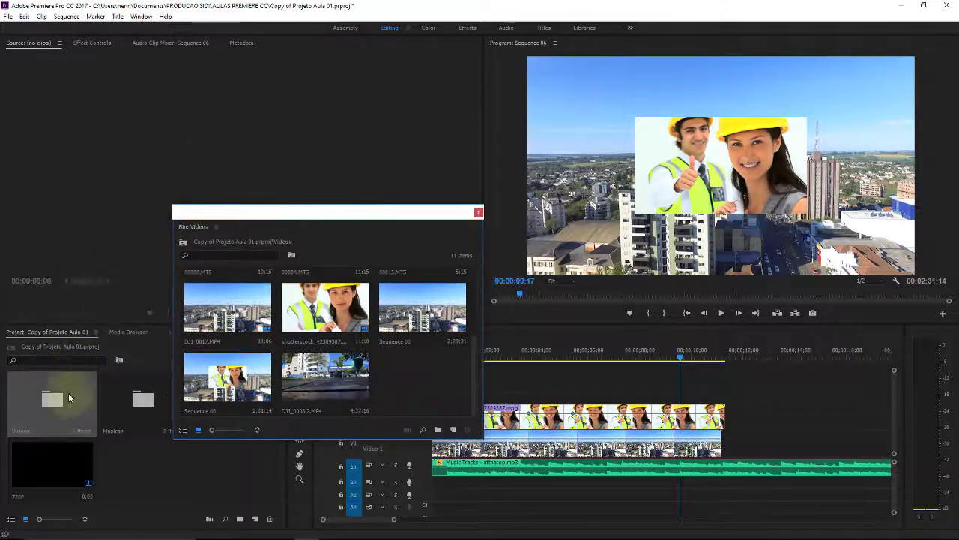
left_click(475, 215)
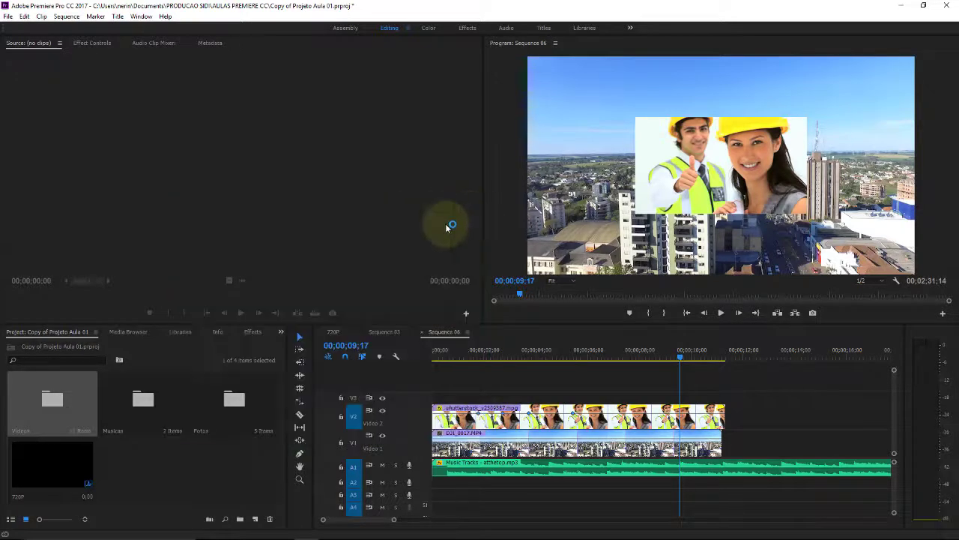
double_click(148, 401)
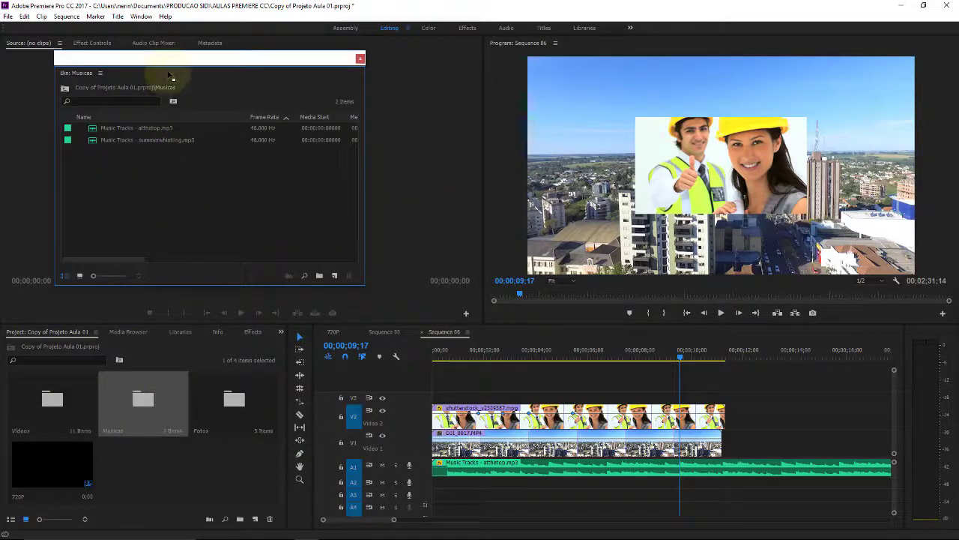
left_click_drag(167, 73, 289, 286)
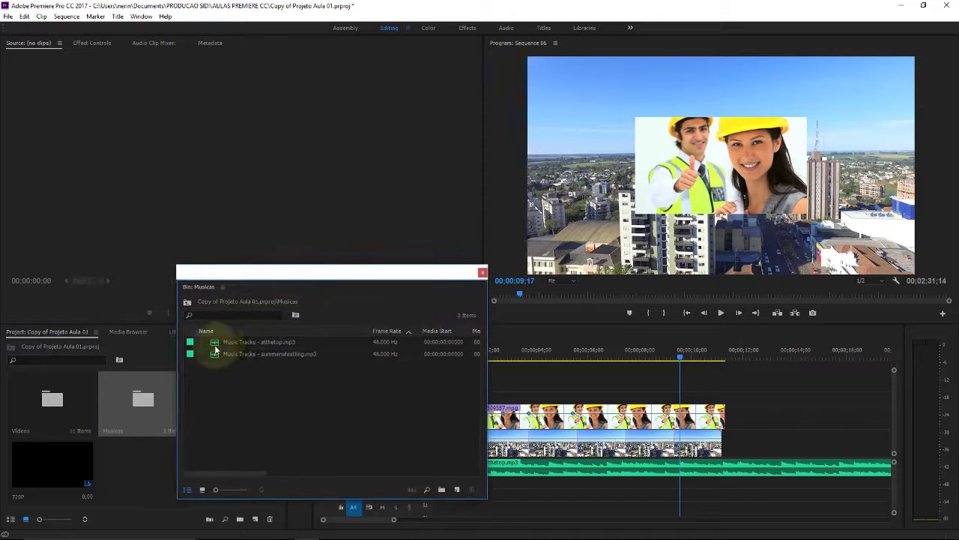
double_click(216, 343)
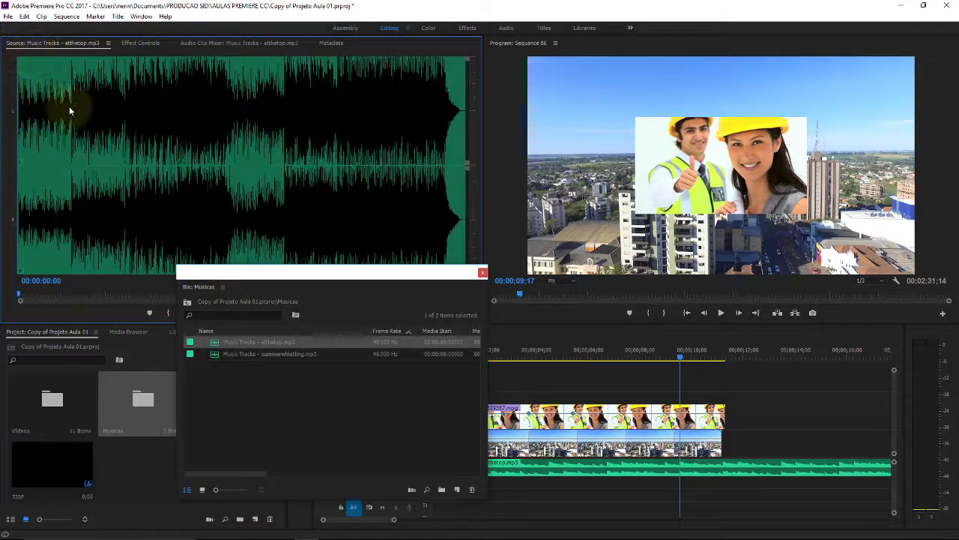
left_click(481, 272)
Load DJI_0003 2.MP4 from the floating Videos bin into the Source monitor
double_click(54, 395)
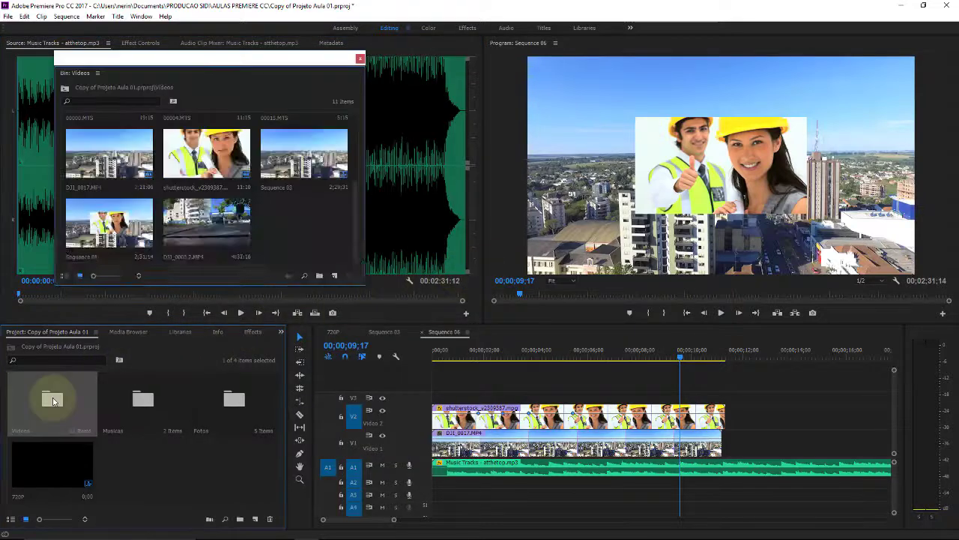
left_click_drag(231, 80, 322, 240)
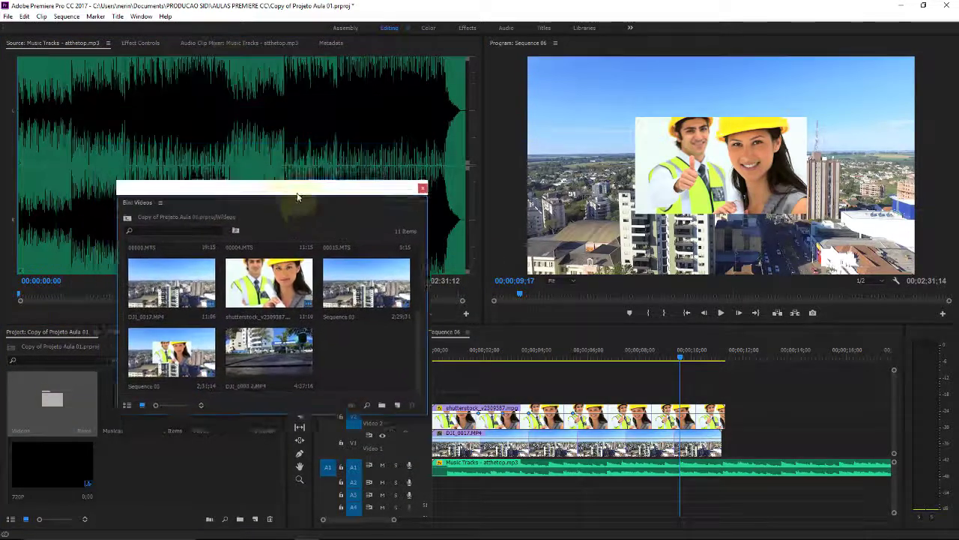
double_click(297, 382)
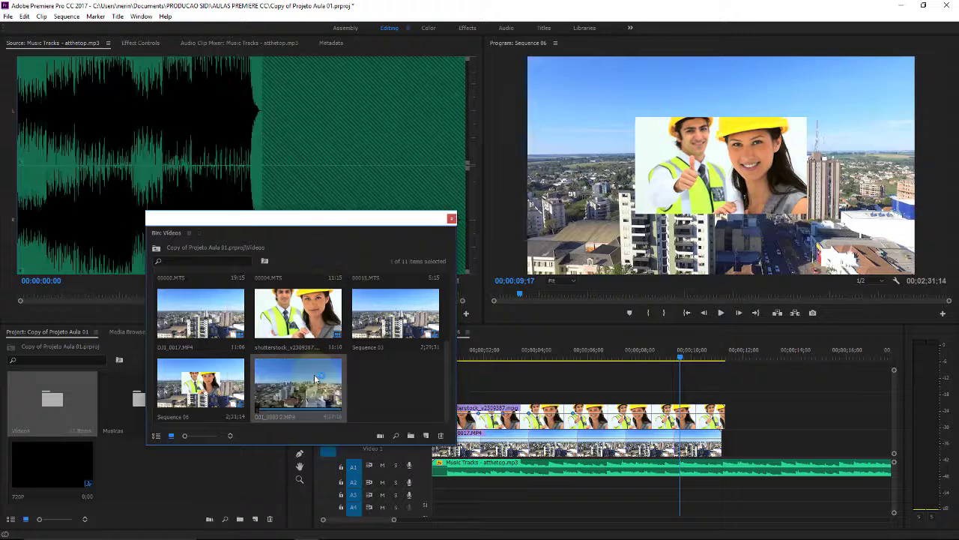
left_click_drag(318, 219, 297, 347)
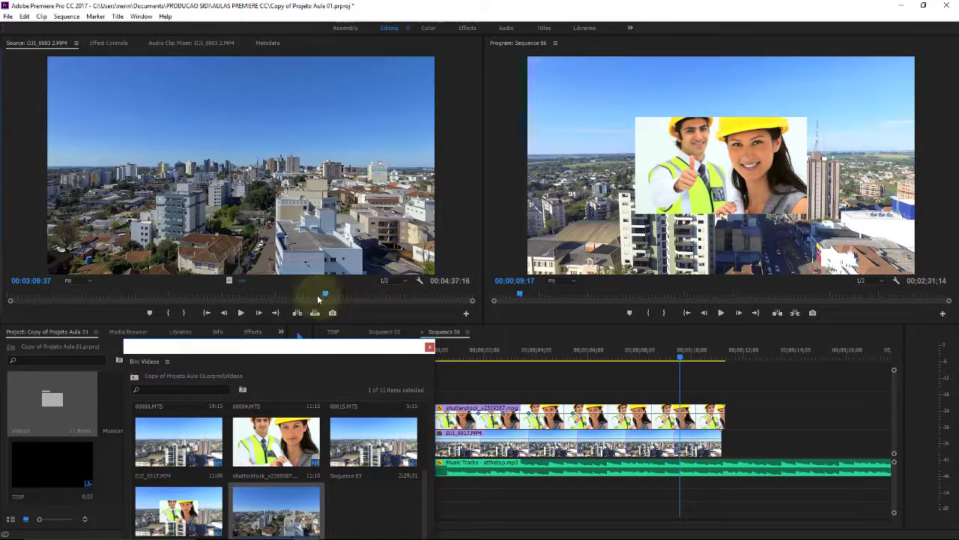
left_click_drag(317, 295, 3, 302)
left_click(21, 279)
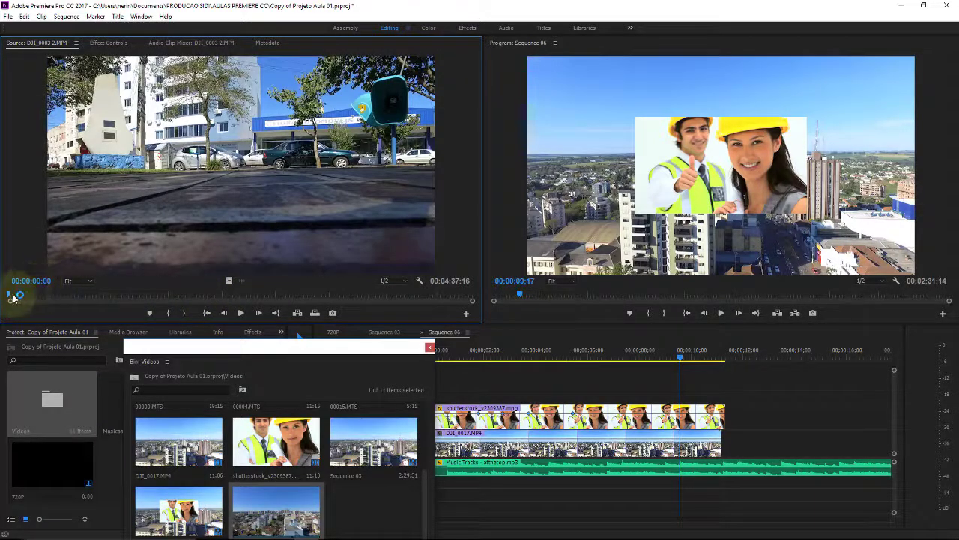
left_click(310, 295)
left_click_drag(324, 298, 483, 298)
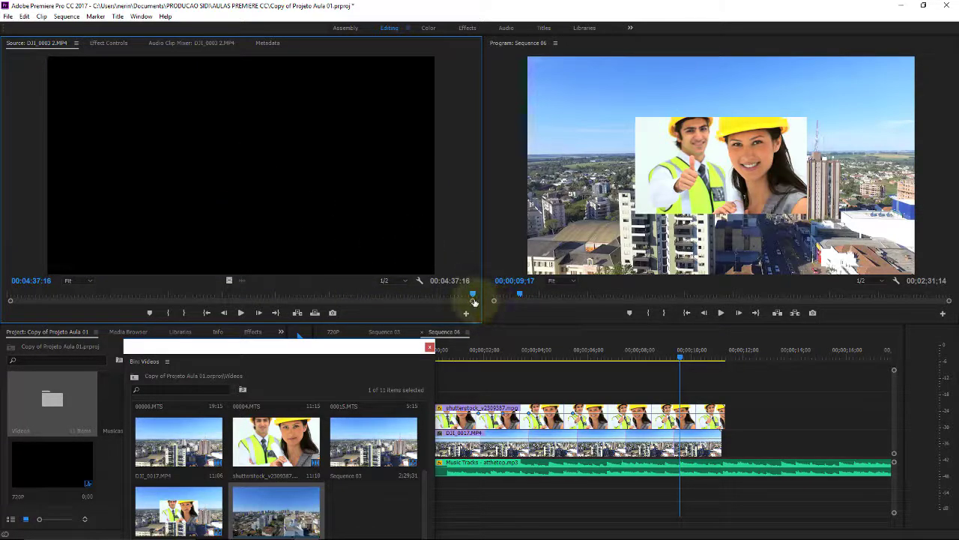
left_click_drag(472, 297, 443, 296)
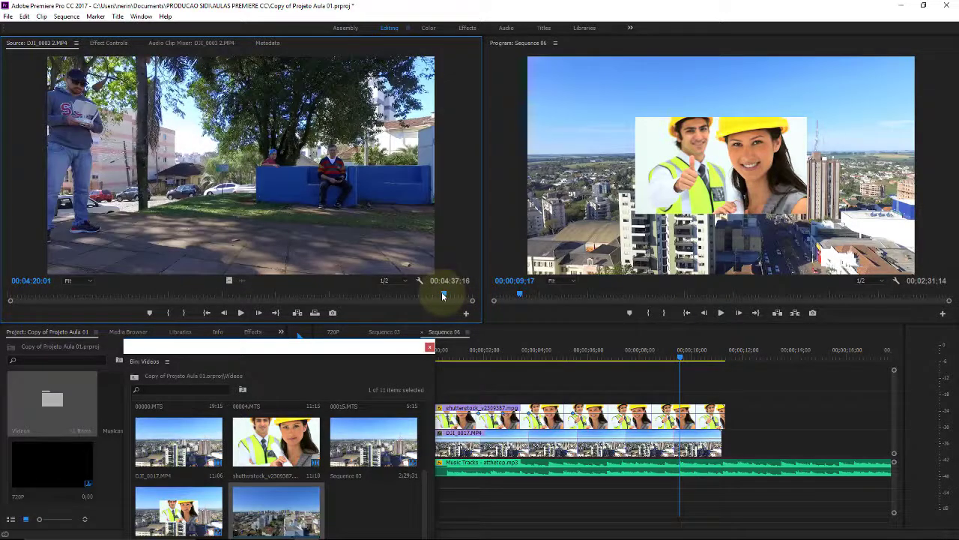
left_click_drag(442, 295, 309, 295)
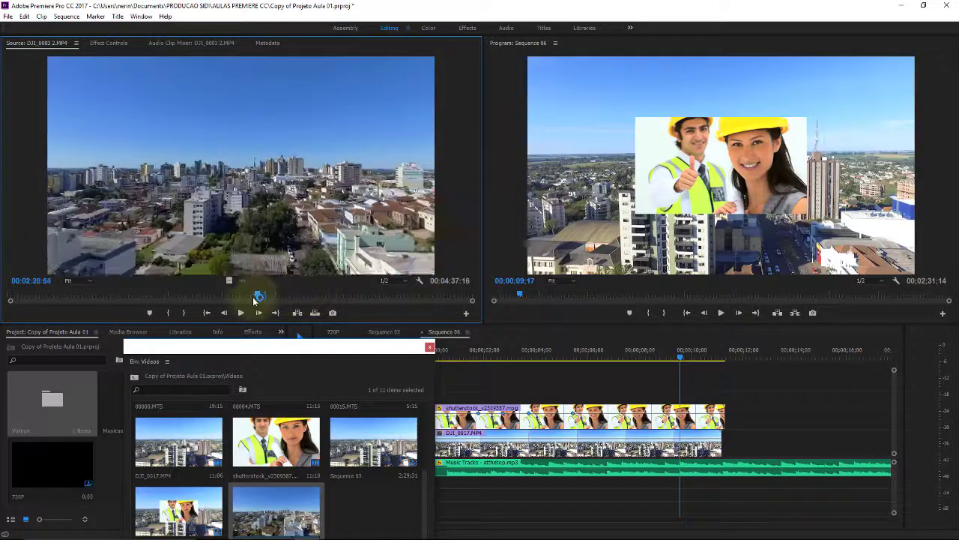
left_click_drag(309, 295, 9, 296)
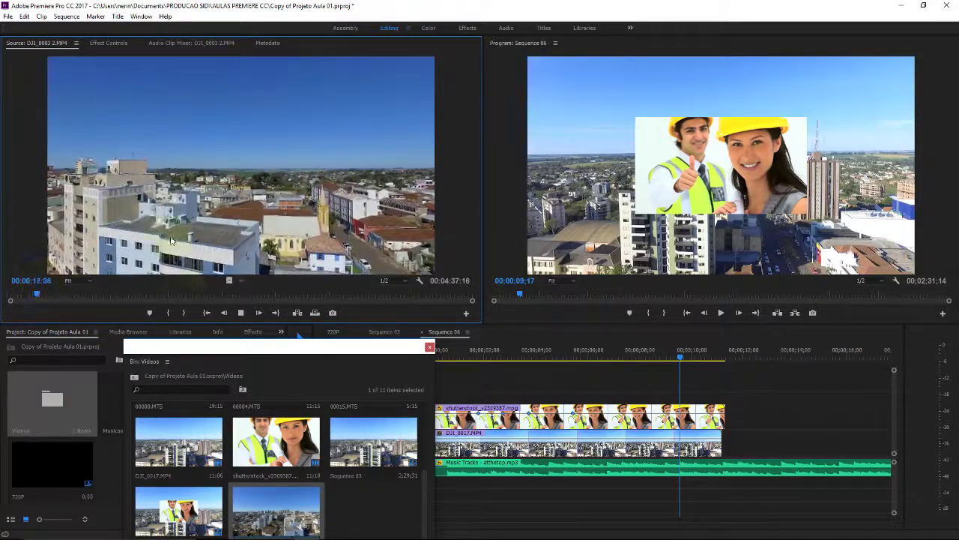
left_click(239, 313)
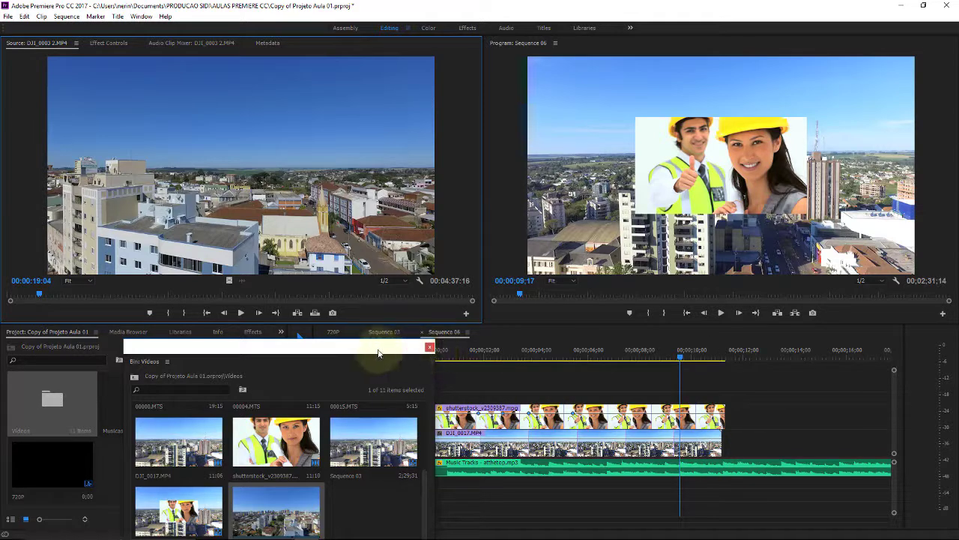
left_click_drag(432, 353, 262, 304)
left_click_drag(185, 404, 745, 433)
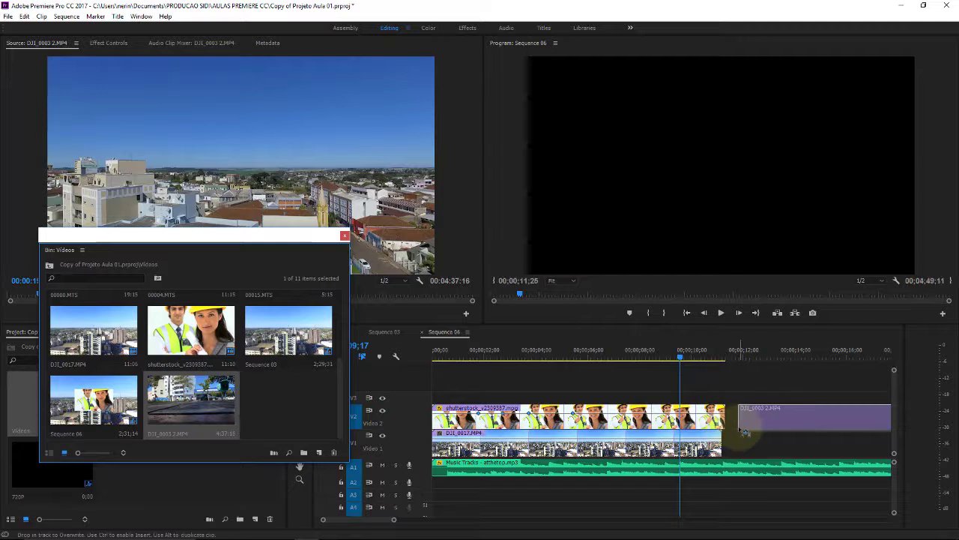
left_click_drag(744, 432, 731, 412)
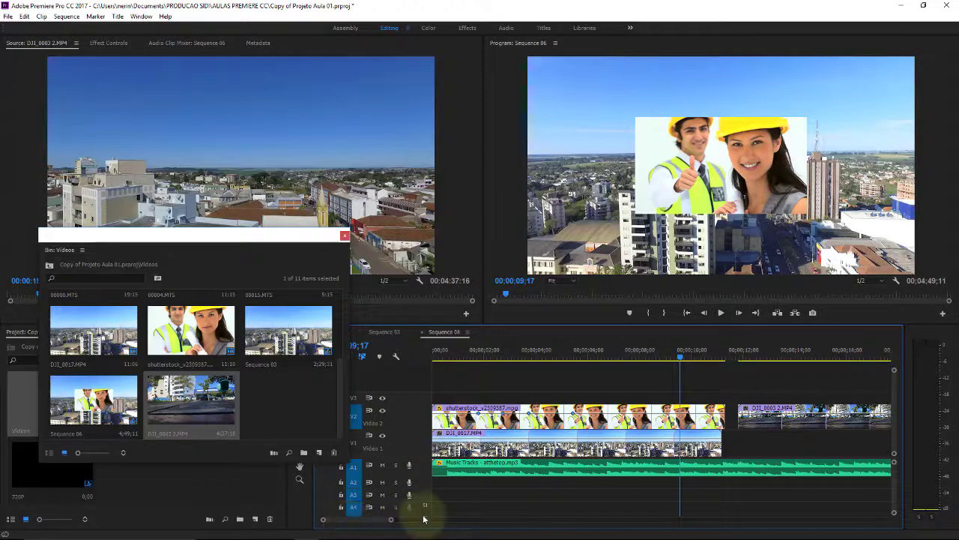
left_click(722, 356)
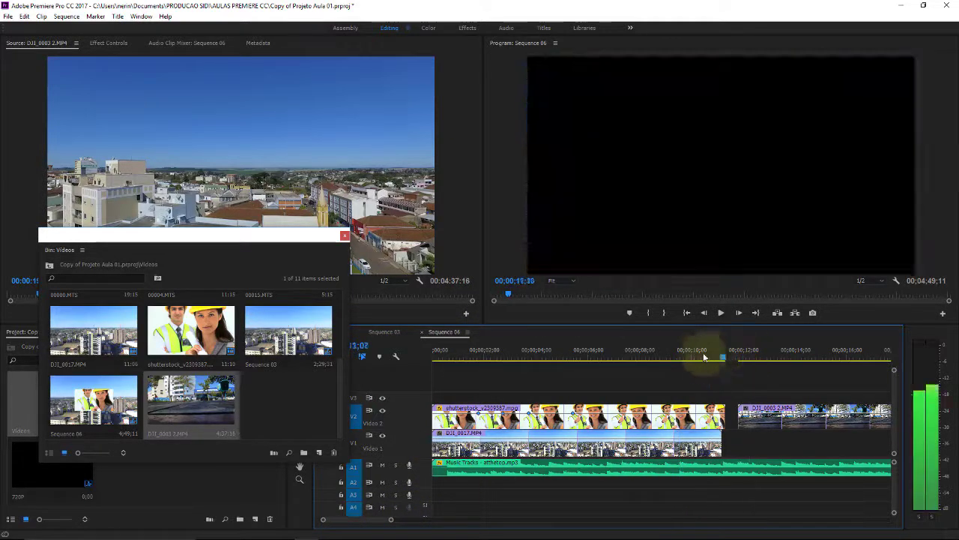
left_click_drag(705, 357, 770, 357)
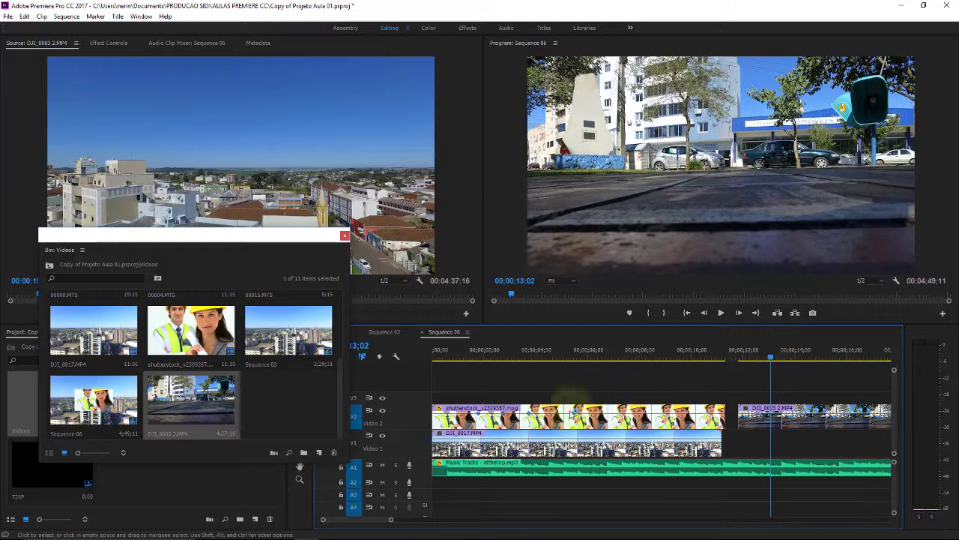
left_click_drag(390, 520, 670, 514)
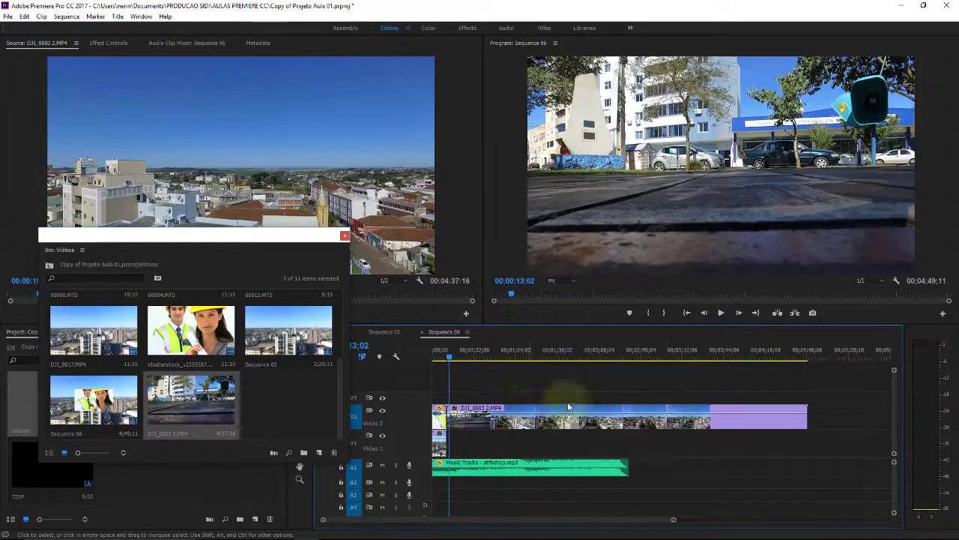
mouse_move(456, 354)
left_mouse_down()
mouse_move(682, 359)
mouse_move(621, 355)
left_mouse_up()
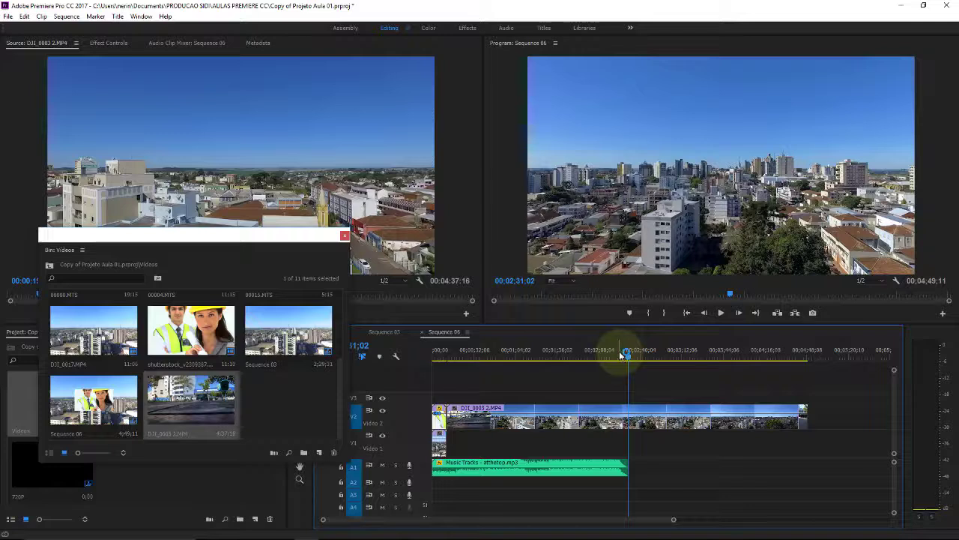
key("space")
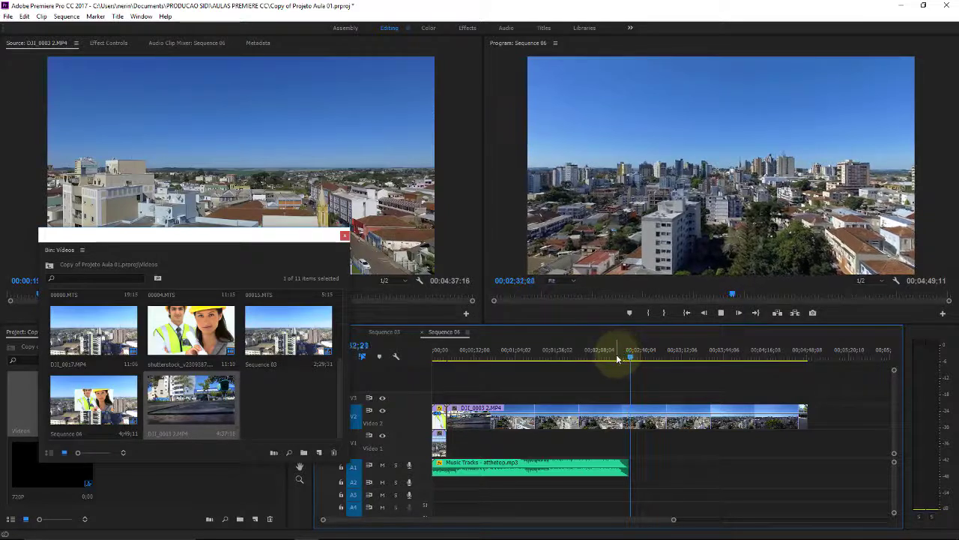
left_click(638, 428)
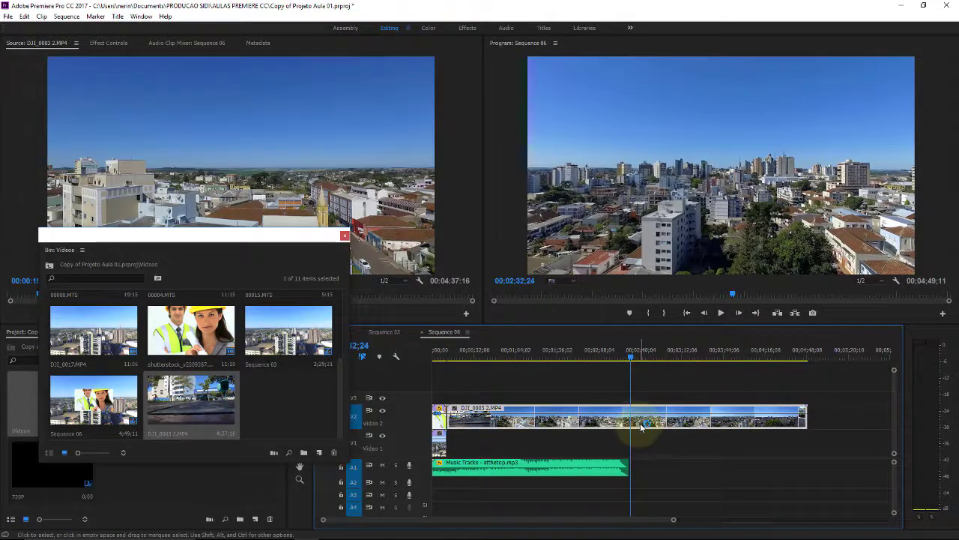
key("Delete")
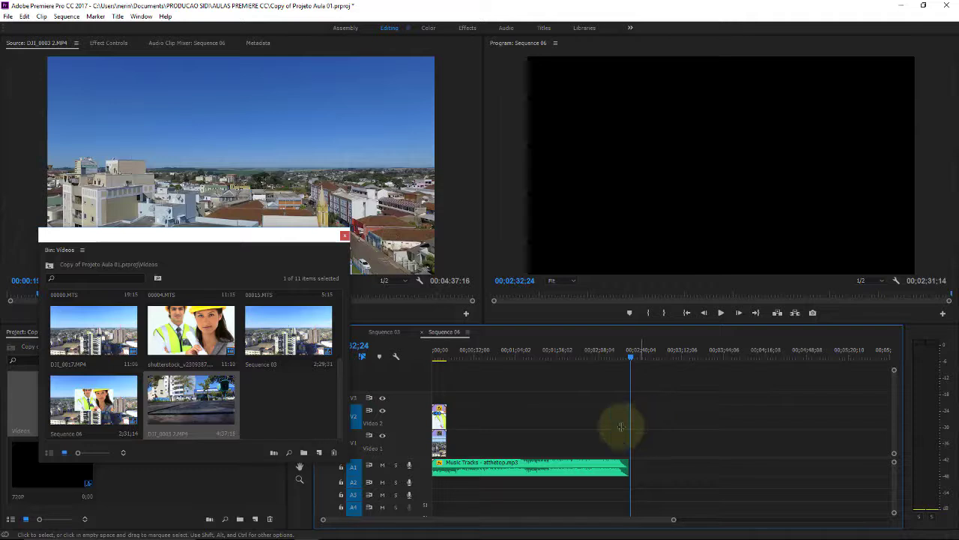
Reopen the Videos bin, select DJI_0003 2.MP4, and park the window lower left
left_click_drag(274, 236, 306, 275)
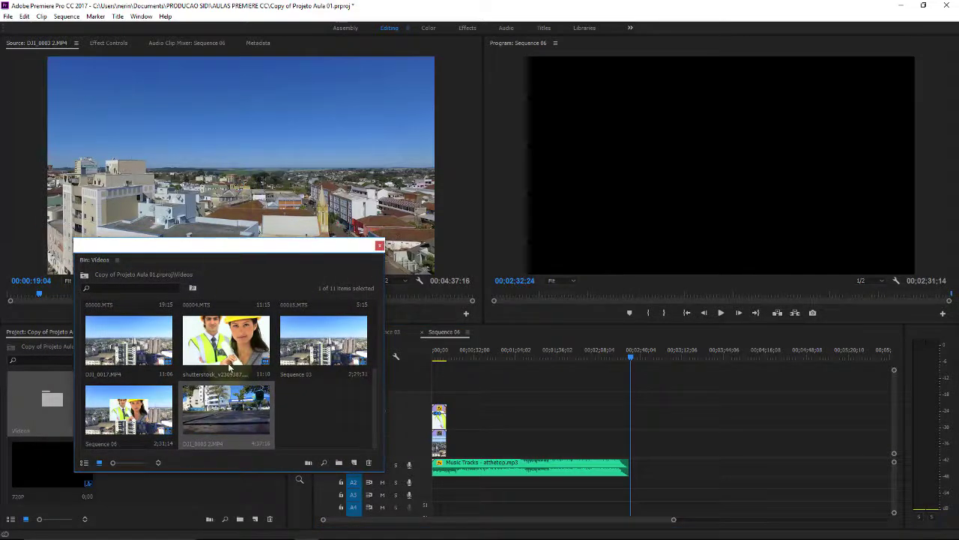
left_click_drag(252, 248, 338, 302)
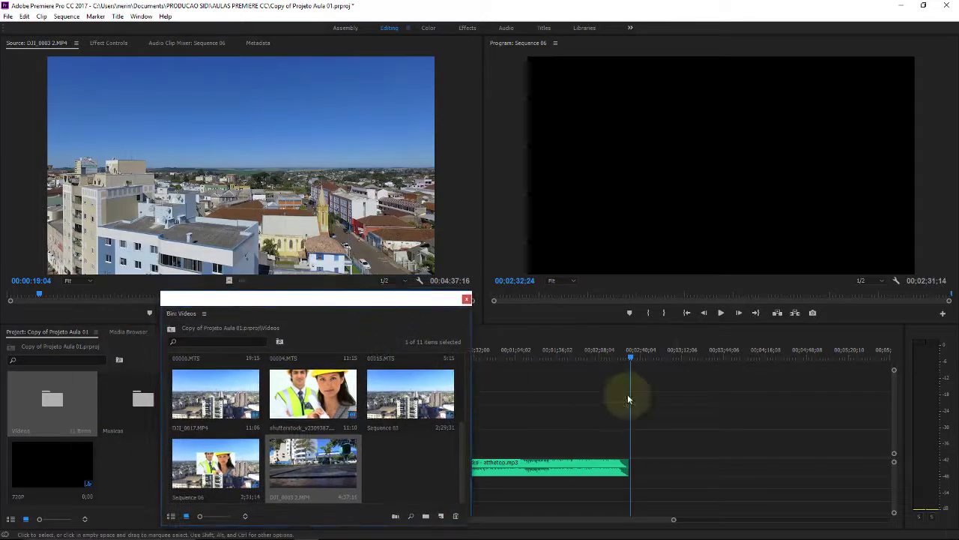
left_click(466, 299)
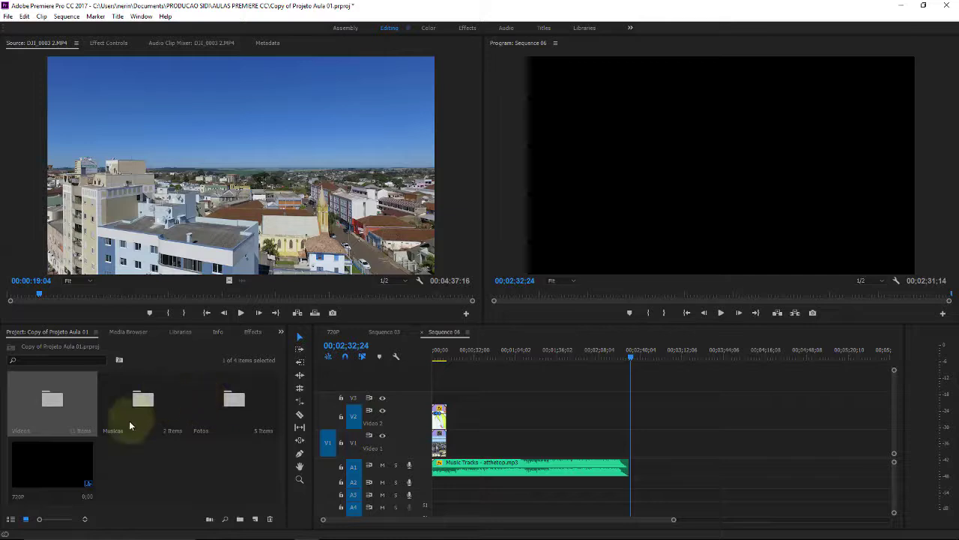
double_click(64, 409)
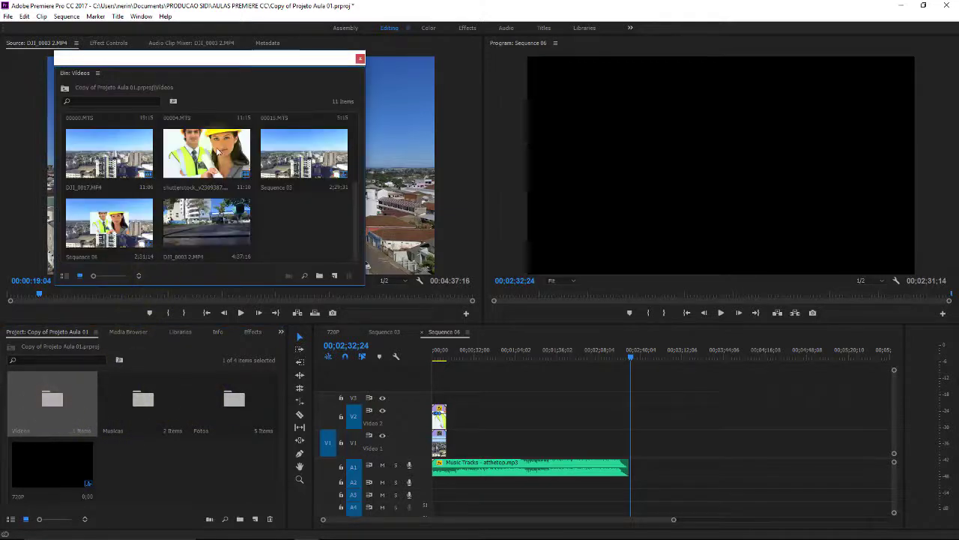
left_click_drag(252, 63, 297, 266)
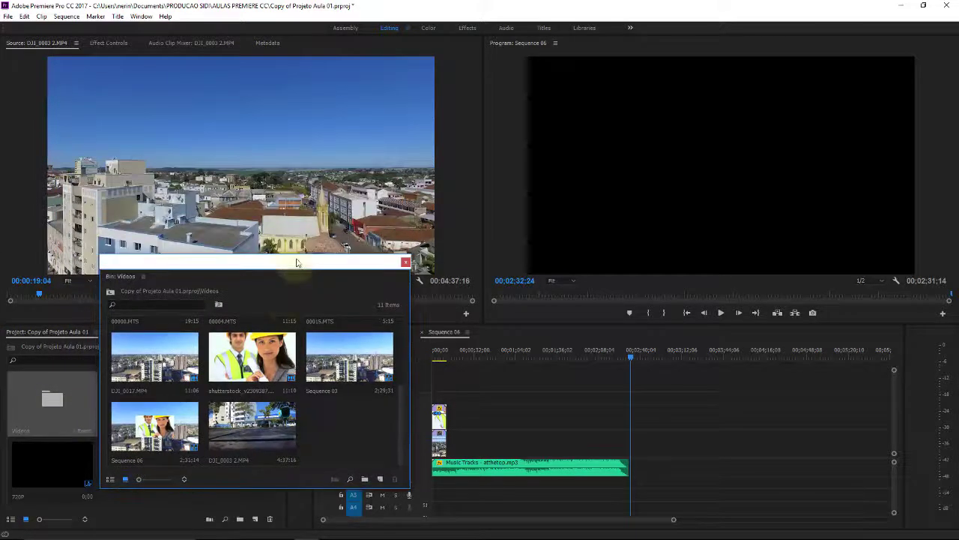
left_click(269, 294)
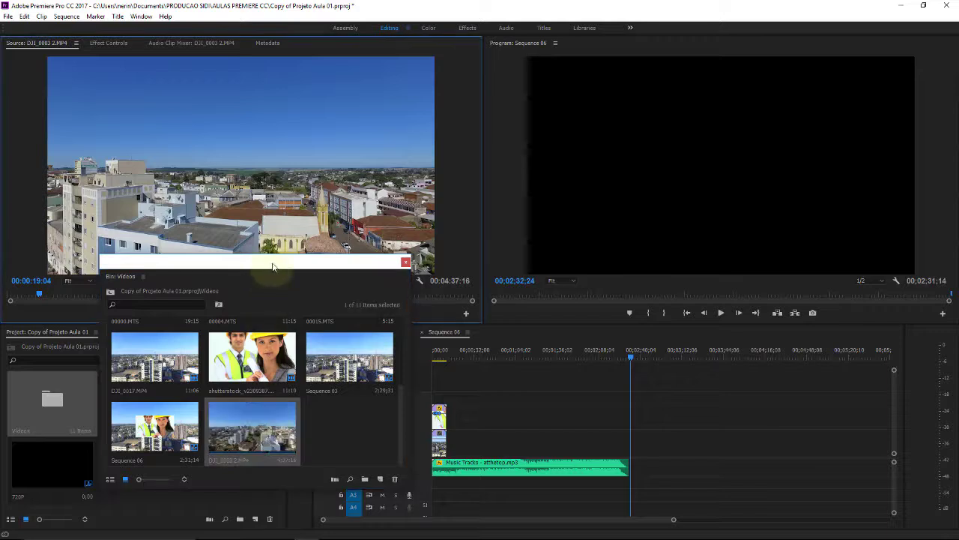
left_click_drag(273, 266, 266, 373)
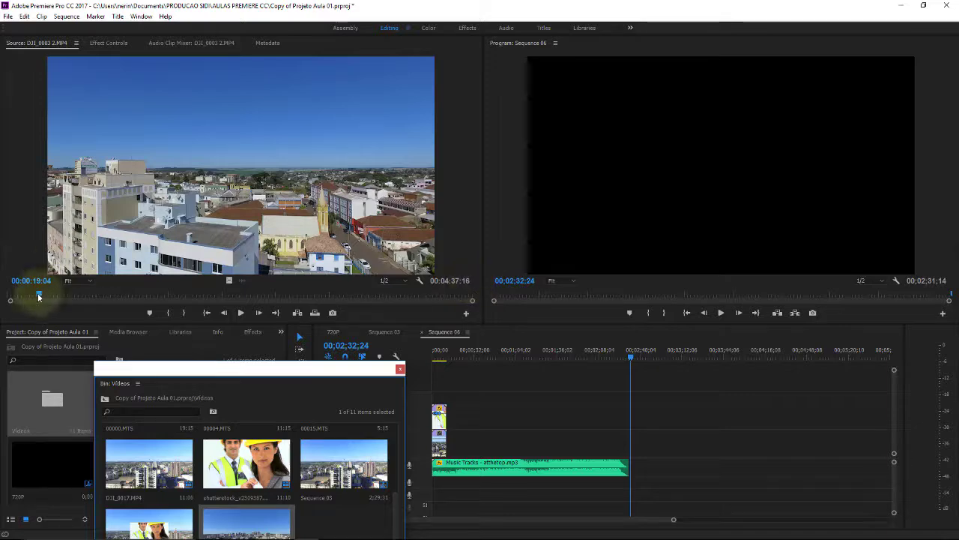
Mark In near 02:13:52 and an Out point on DJI_0003 2.MP4, a 00:00:06:48 range
left_click_drag(39, 296, 230, 285)
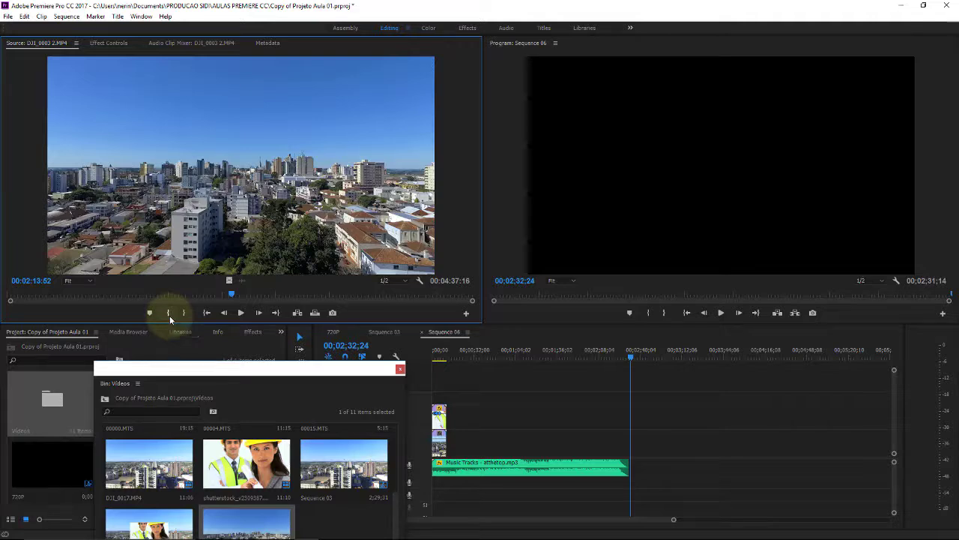
left_click(169, 313)
left_click(169, 313)
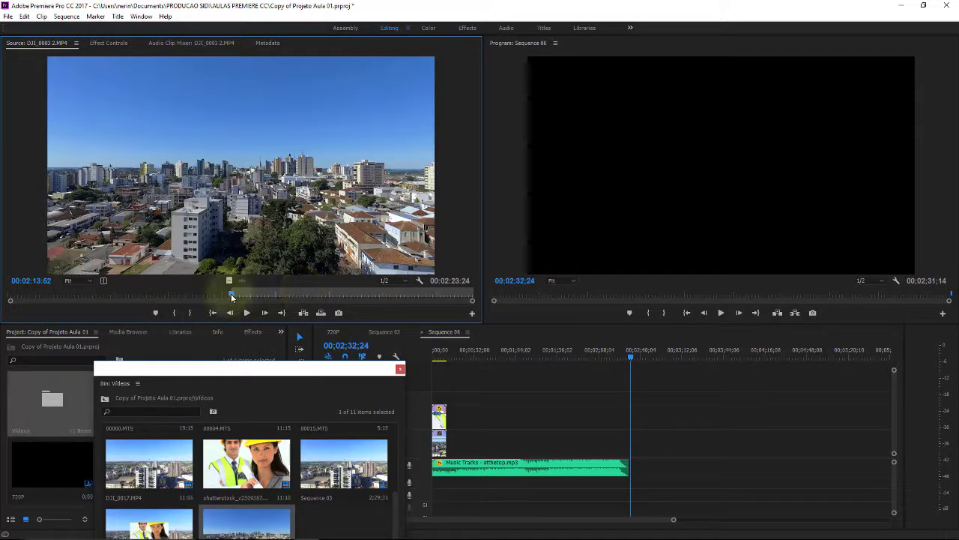
left_click(247, 313)
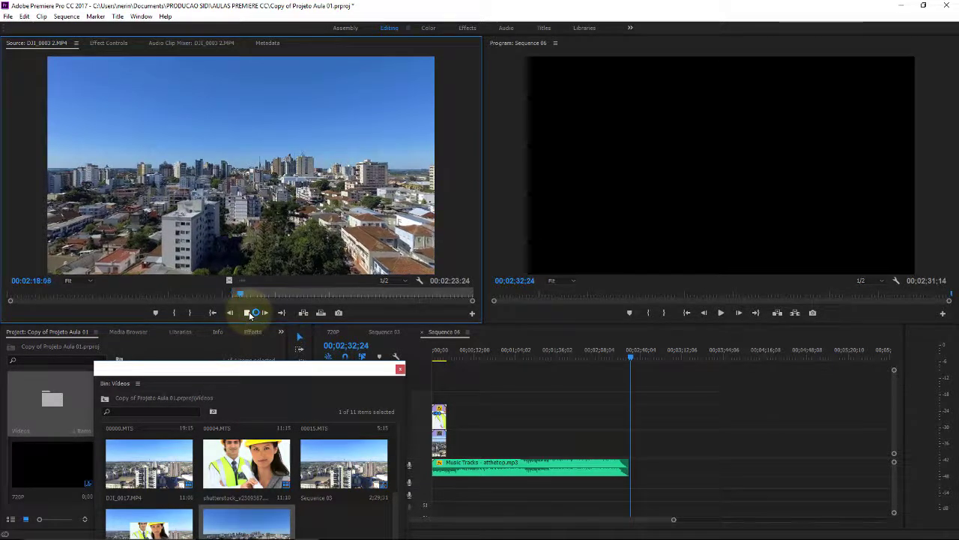
left_click(247, 313)
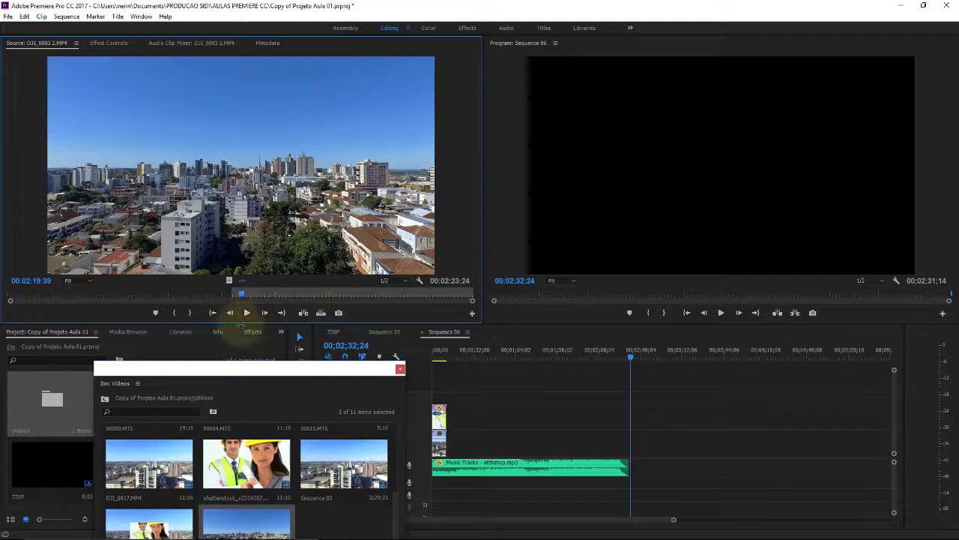
left_click(192, 315)
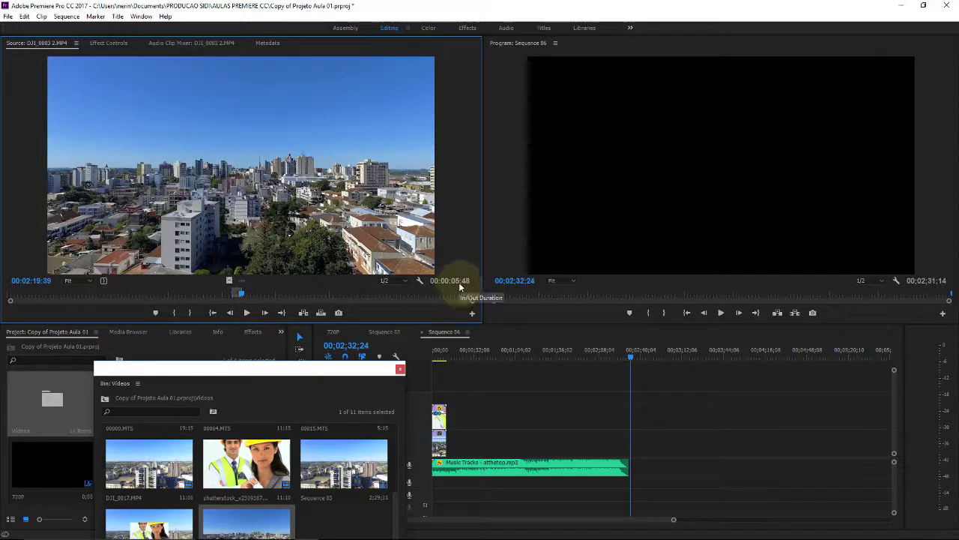
left_click(237, 292)
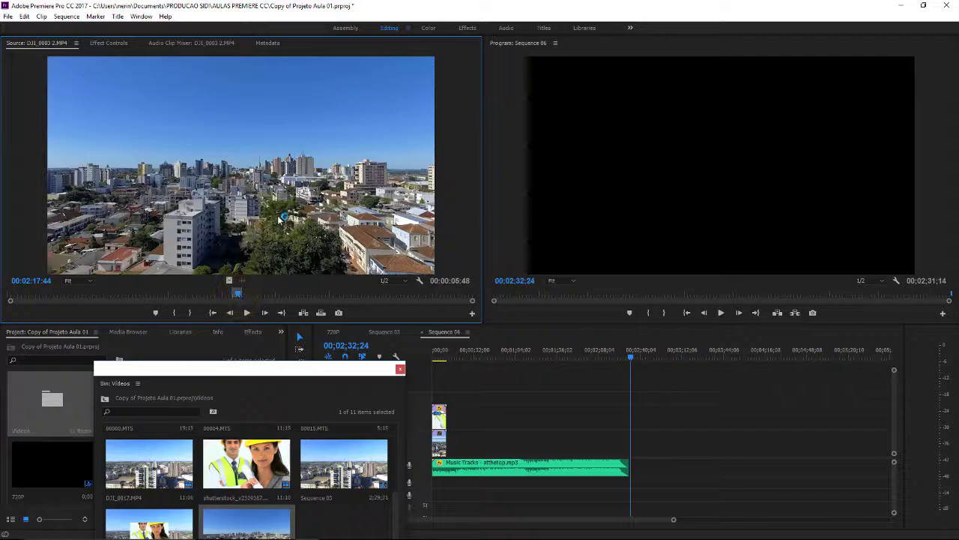
Drop the marked aerial section onto V1 of Sequence 06 at 00:03:23:23
mouse_move(278, 207)
left_mouse_down()
mouse_move(701, 463)
mouse_move(697, 440)
left_mouse_up()
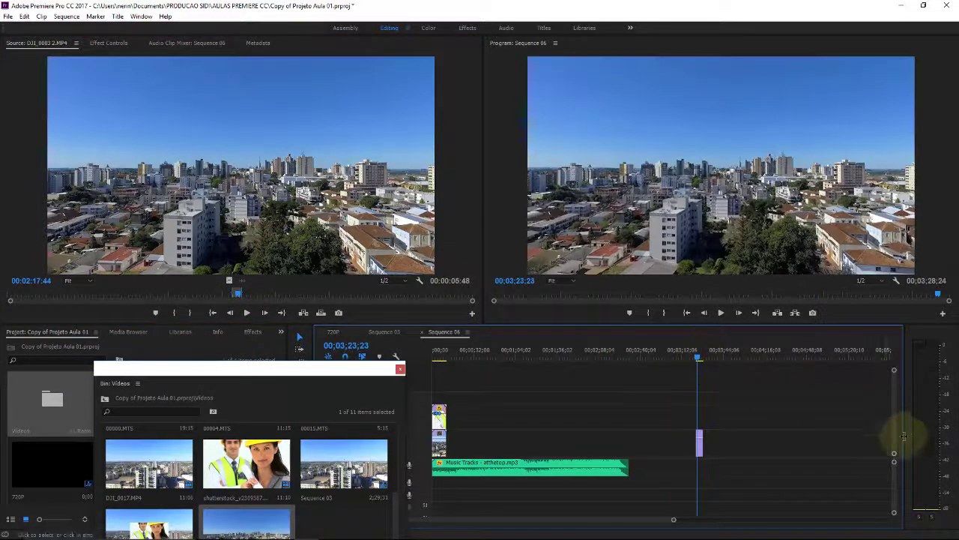
right_click(700, 437)
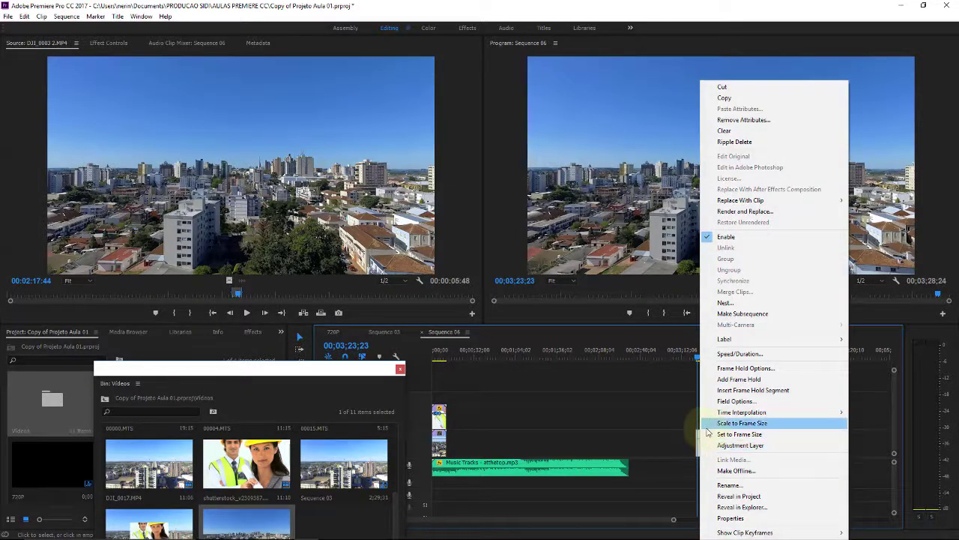
left_click(709, 433)
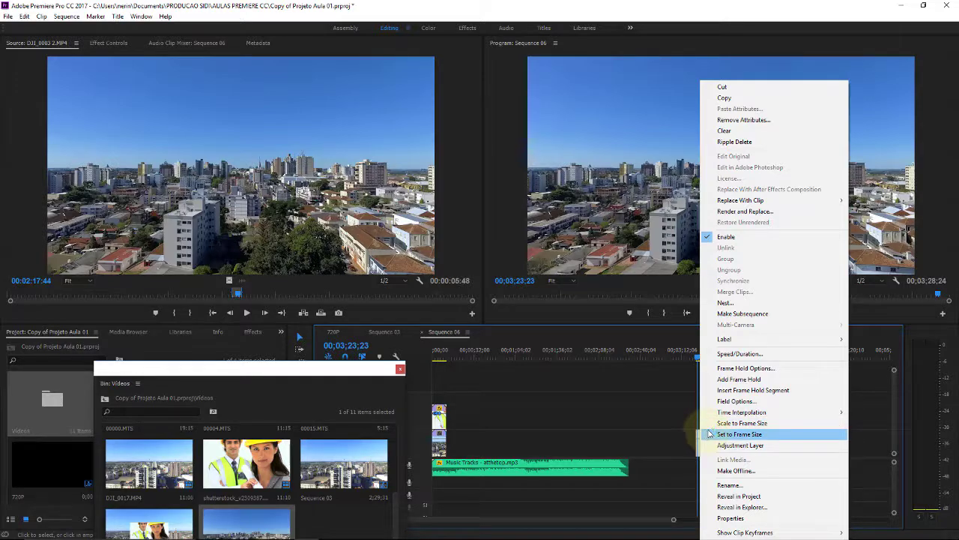
left_click(765, 357)
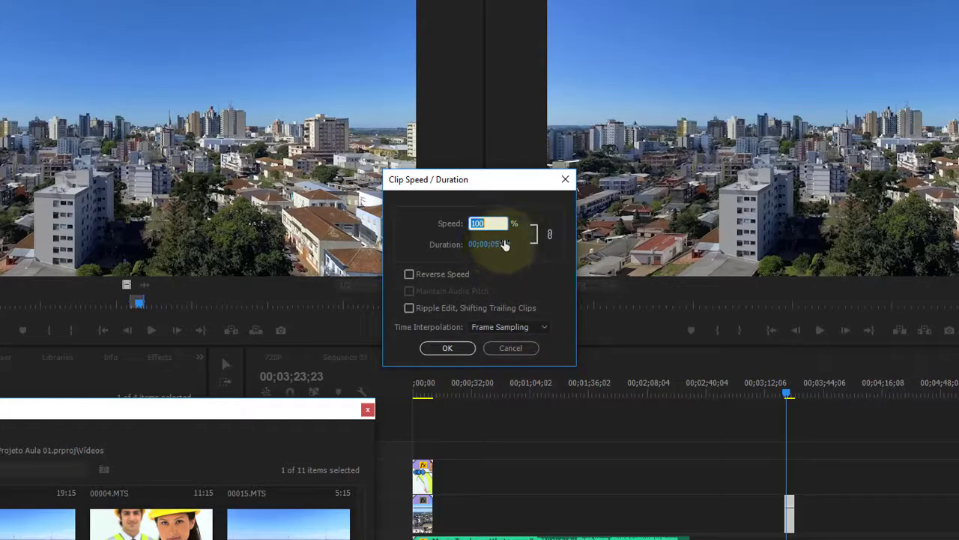
left_click(507, 347)
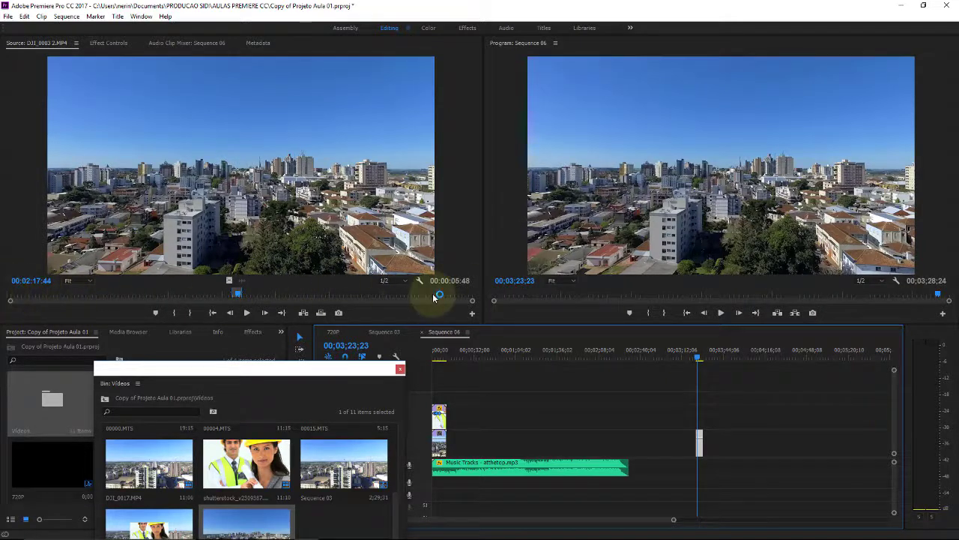
Lift the extra aerial clip at 03;23, return to 00;00;00;00, and select the opening video clips
left_click(498, 316)
left_click_drag(498, 317, 699, 445)
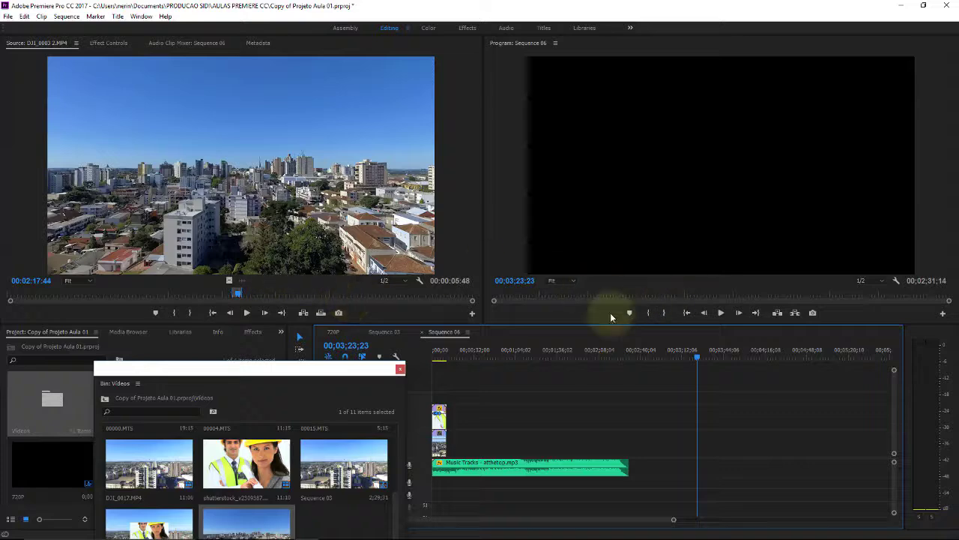
left_click(438, 357)
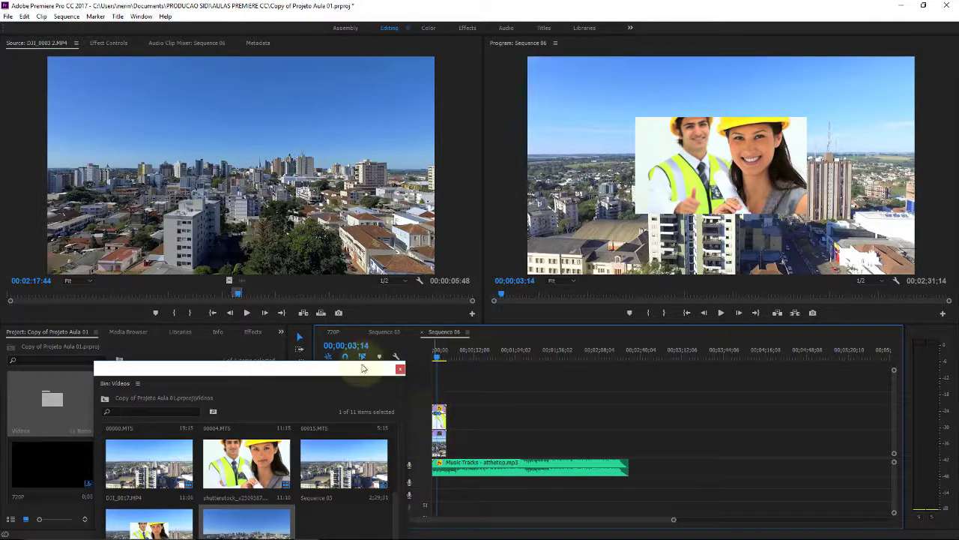
left_click_drag(375, 368, 341, 368)
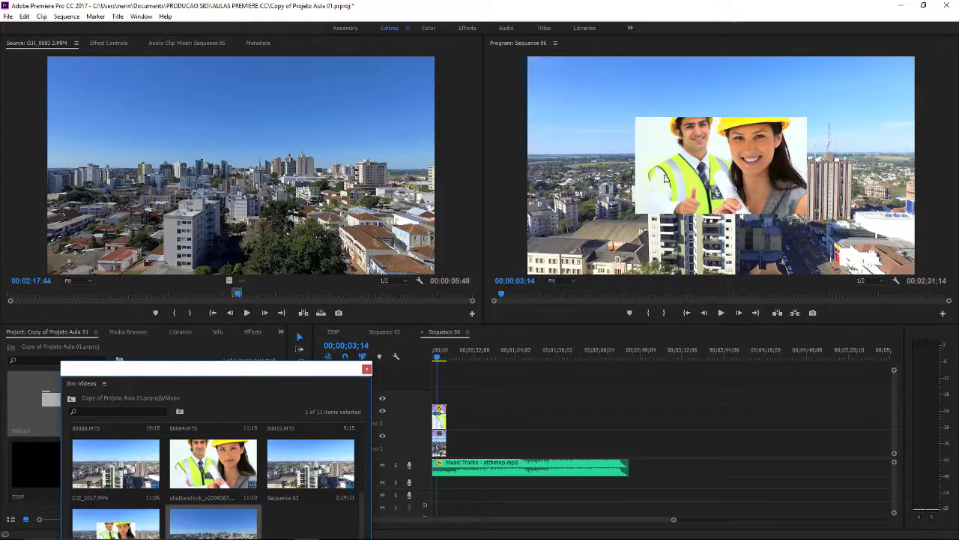
left_click(428, 357)
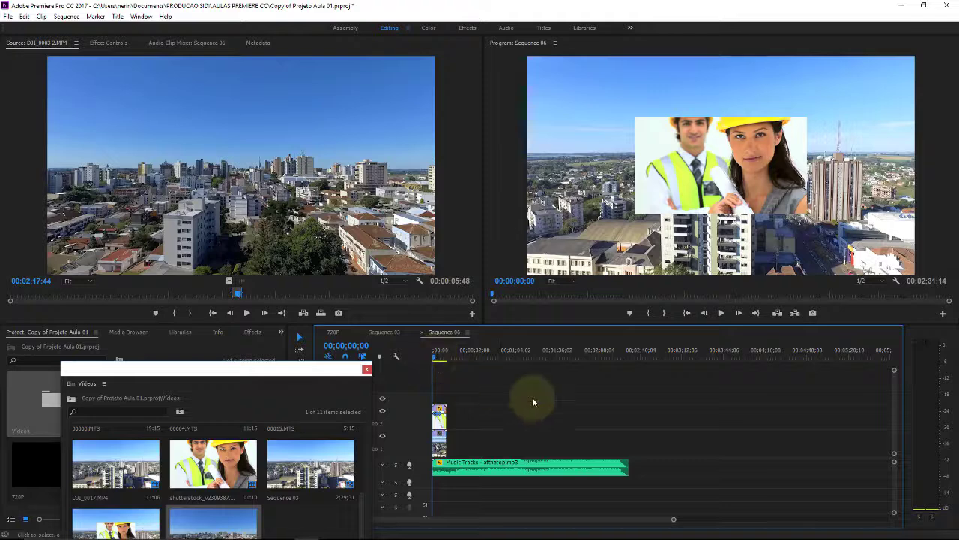
mouse_move(717, 413)
left_mouse_down()
mouse_move(440, 445)
mouse_move(440, 429)
mouse_move(462, 424)
left_mouse_up()
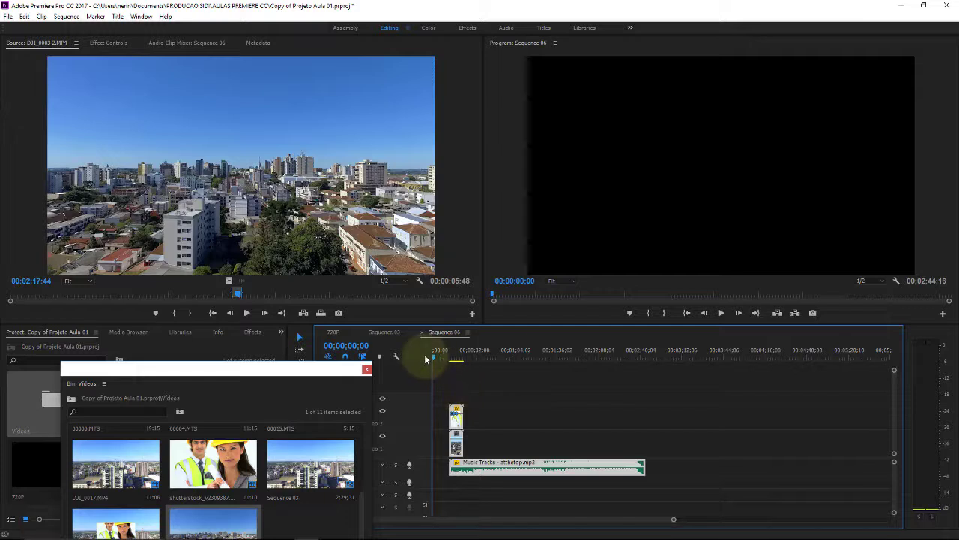
Slide the selected clips to 00;00;00;00 and play Sequence 06, stopping at 12;29
key("space")
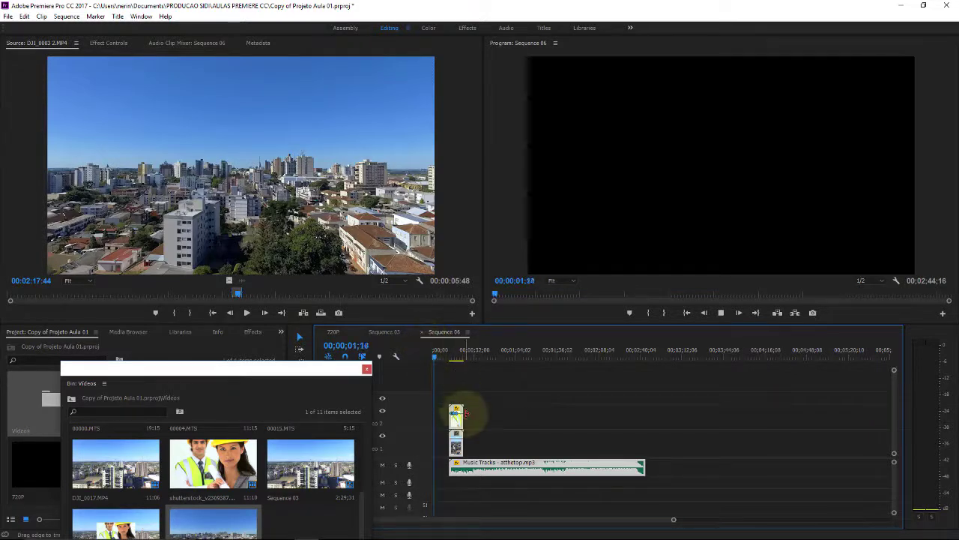
mouse_move(470, 419)
left_mouse_down()
mouse_move(450, 450)
mouse_move(437, 450)
left_mouse_up()
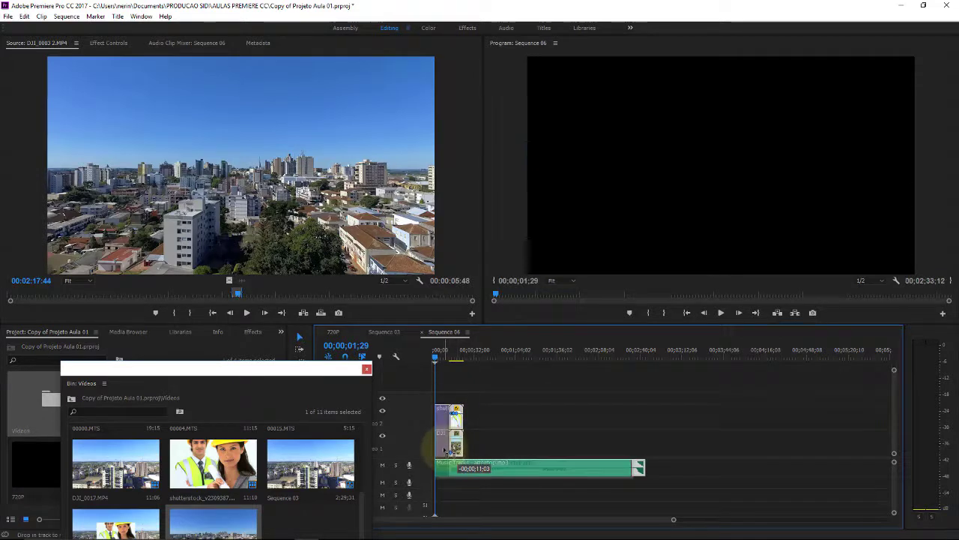
left_click_drag(434, 360, 412, 359)
key("space")
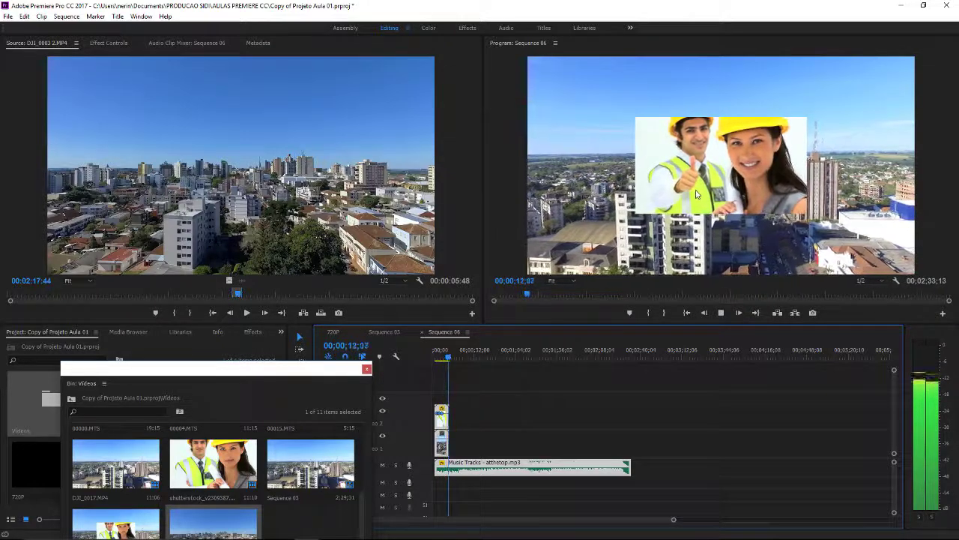
key("space")
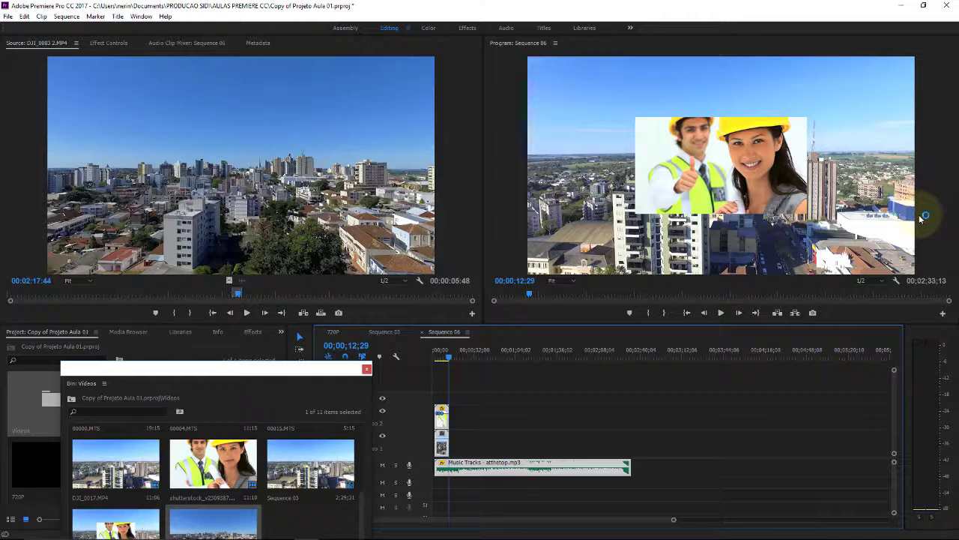
Keep playback resolution at 1/4 while previewing the start of Sequence 06
left_click(885, 282)
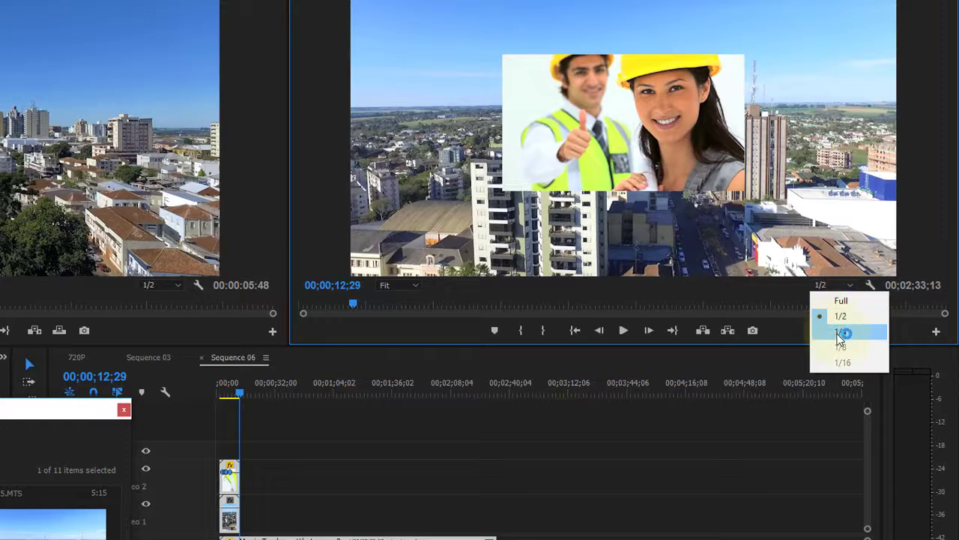
left_click(839, 332)
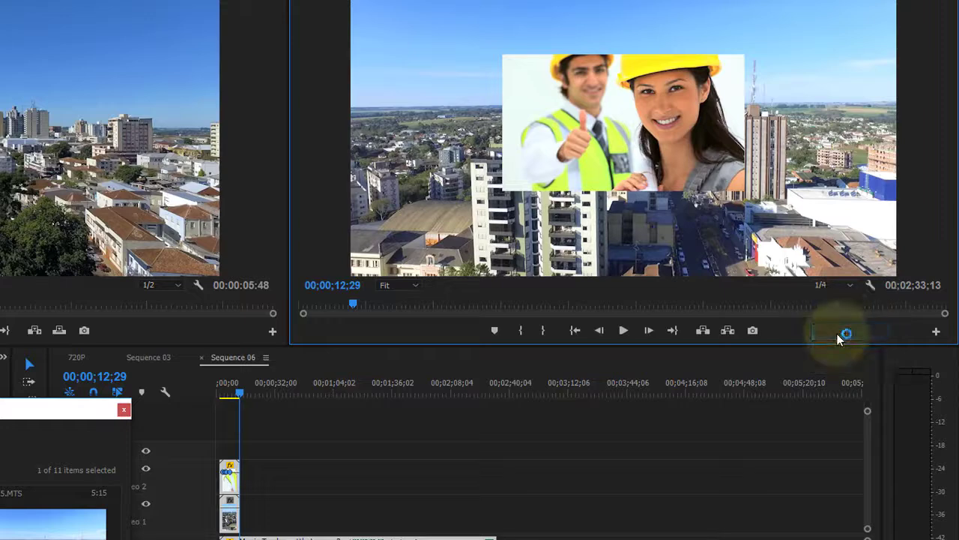
left_click(849, 292)
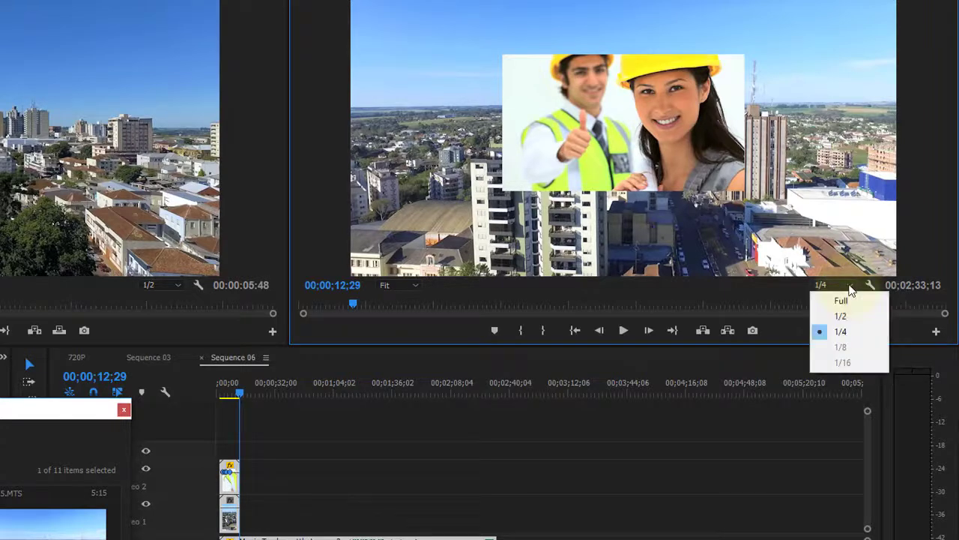
left_click(848, 332)
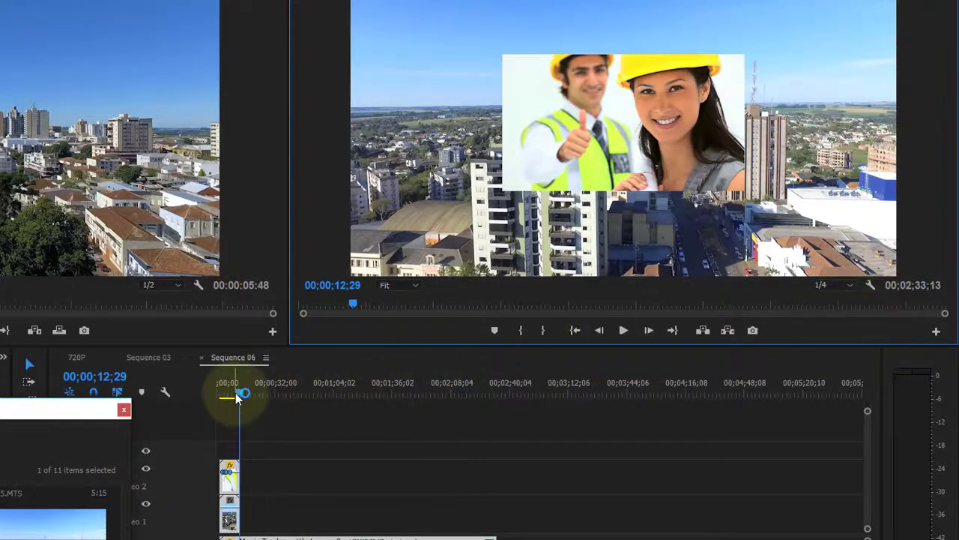
left_click_drag(241, 392, 229, 395)
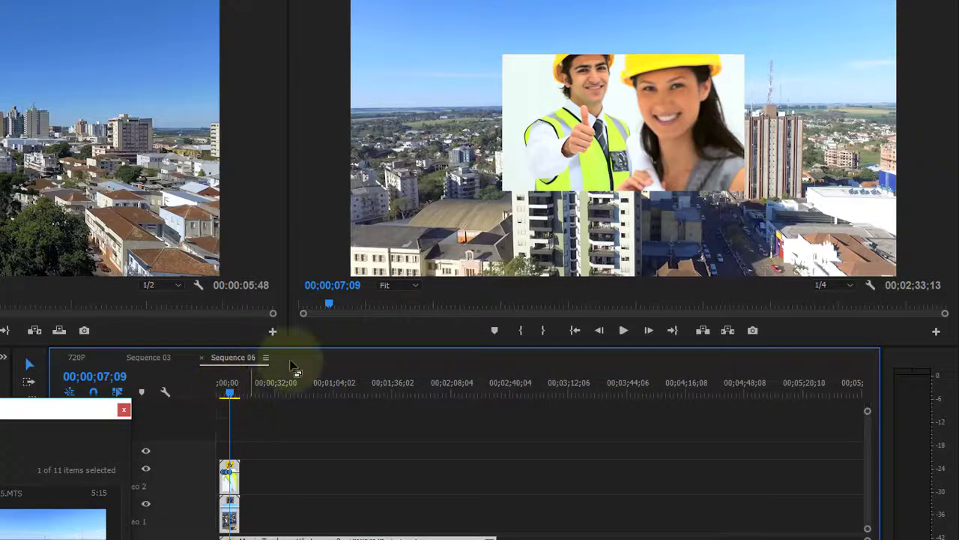
left_click(623, 334)
left_click(622, 330)
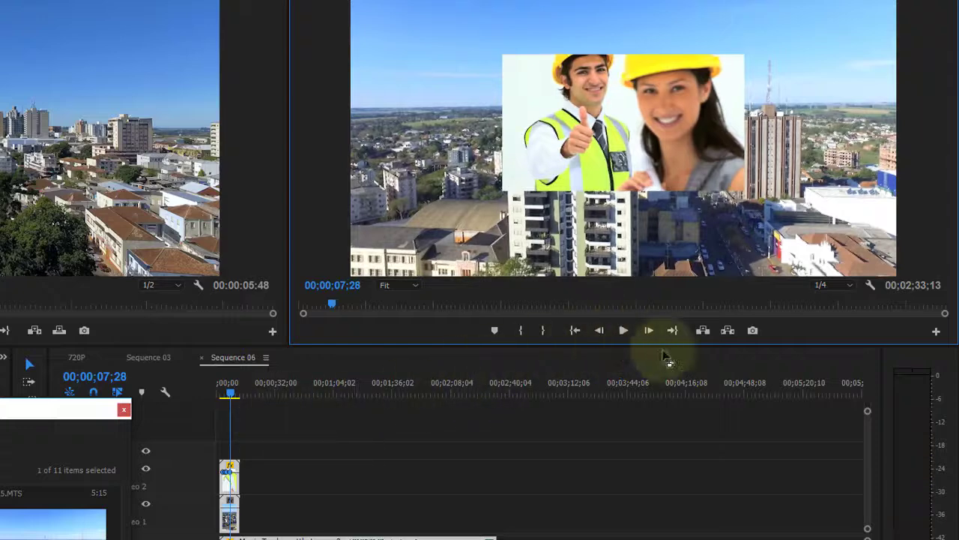
Switch the Program monitor playback resolution to Full
left_click(343, 439)
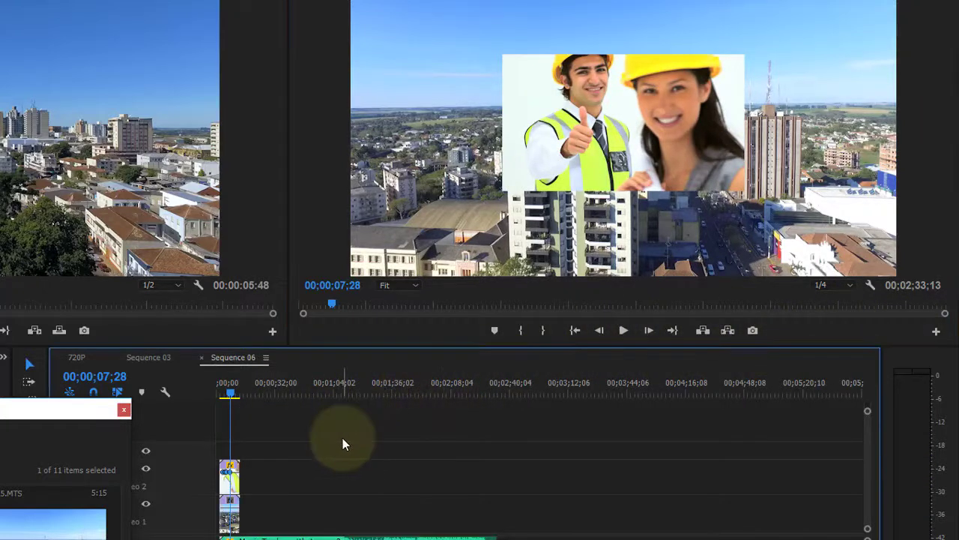
left_click(850, 286)
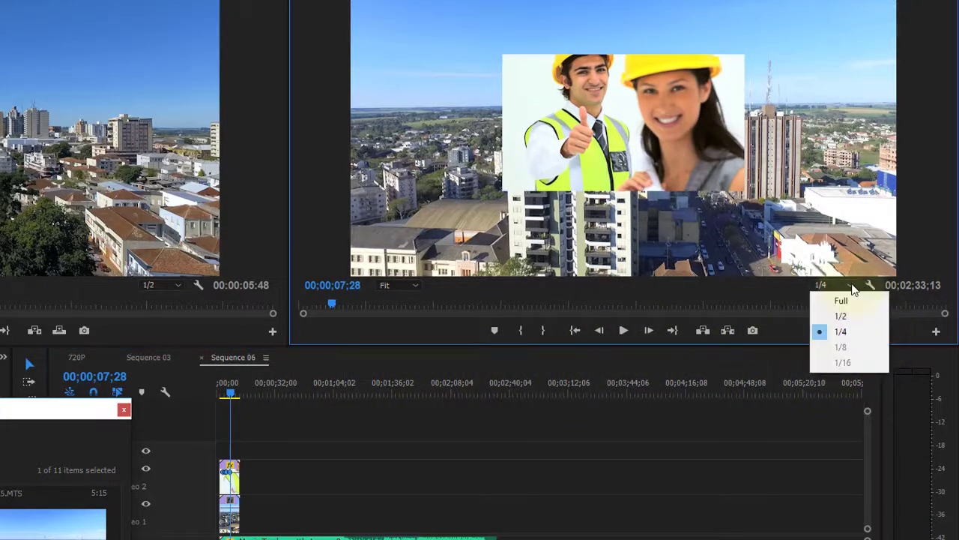
left_click(851, 302)
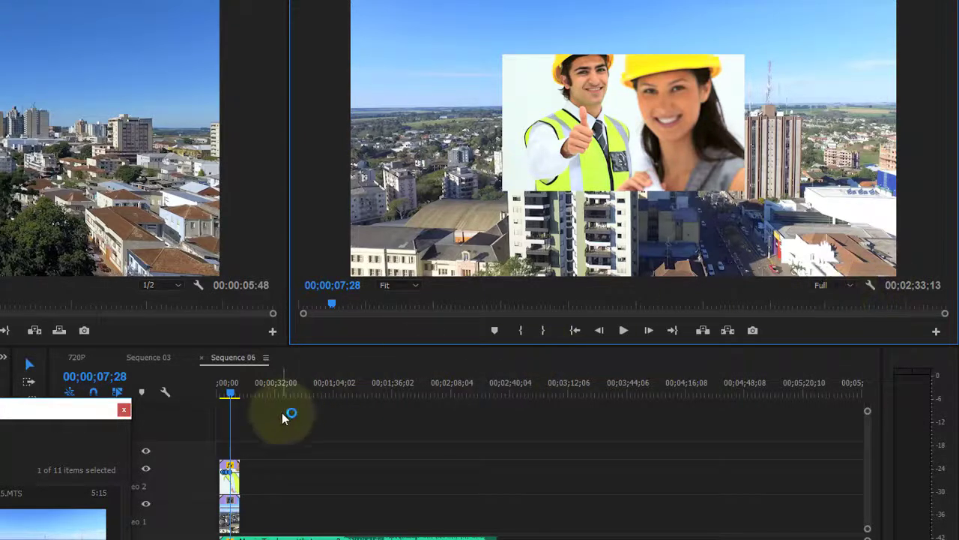
left_click(416, 286)
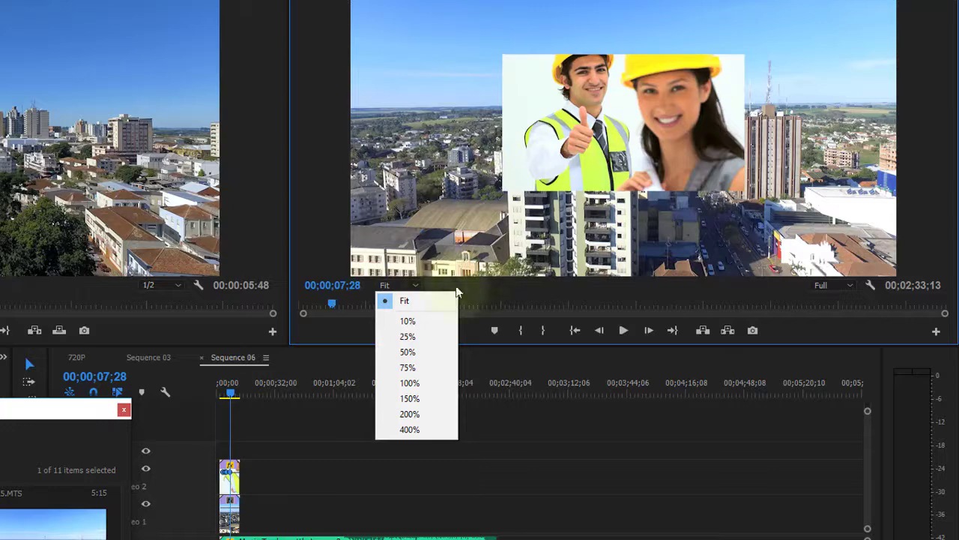
Step the Program monitor zoom through 10%, 25% and 50%, settling on 100%
left_click(422, 321)
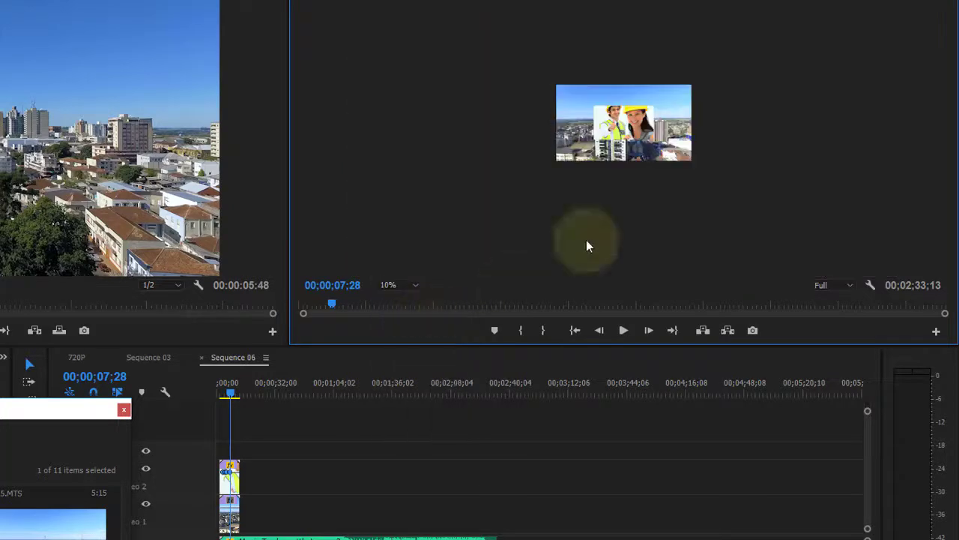
left_click(416, 285)
left_click(415, 337)
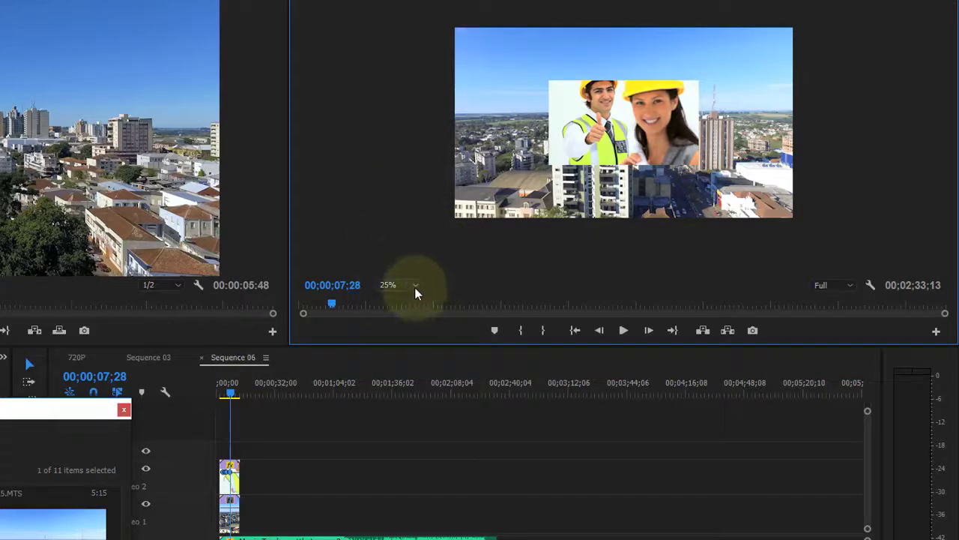
left_click(416, 286)
left_click(424, 352)
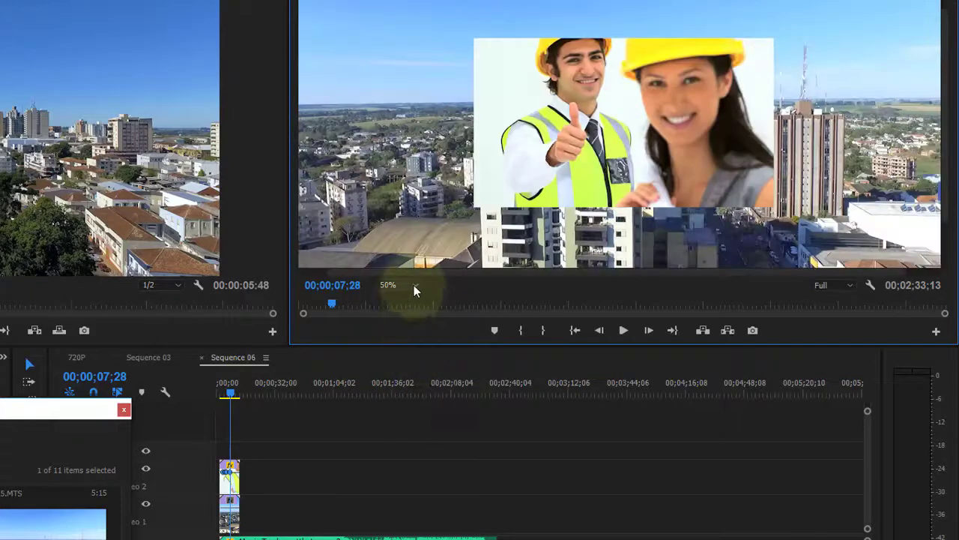
left_click(416, 286)
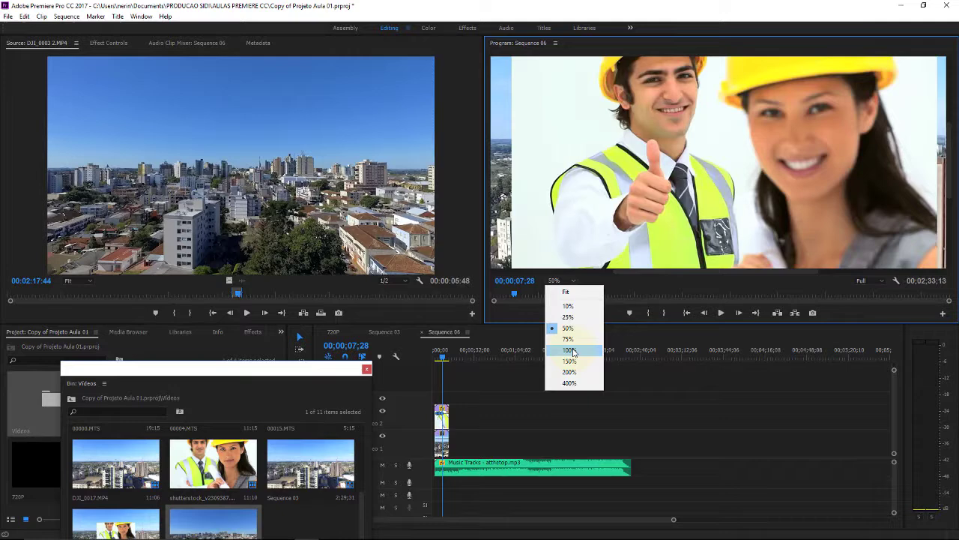
left_click(573, 347)
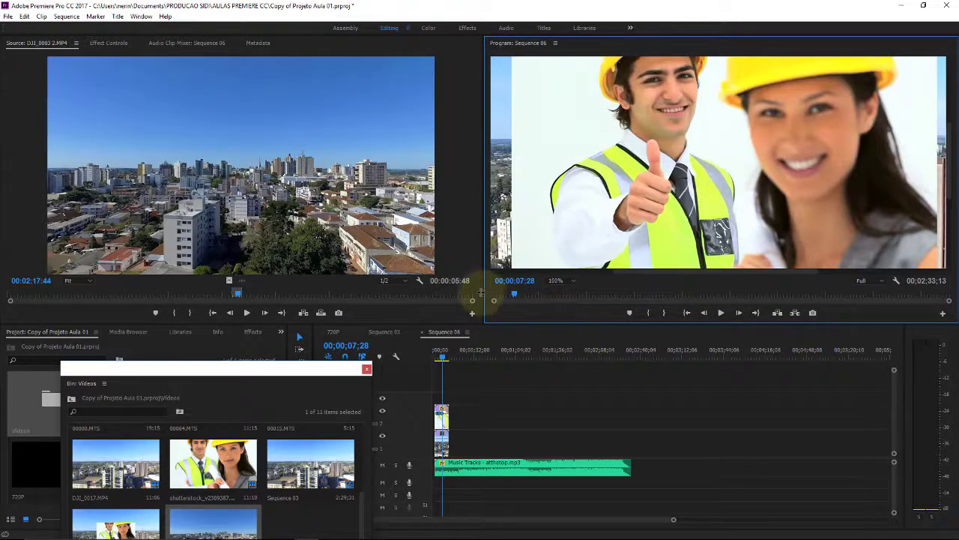
Drag the panel dividers to widen the Program monitor, then raise the floating Videos bin
left_click_drag(480, 293, 360, 292)
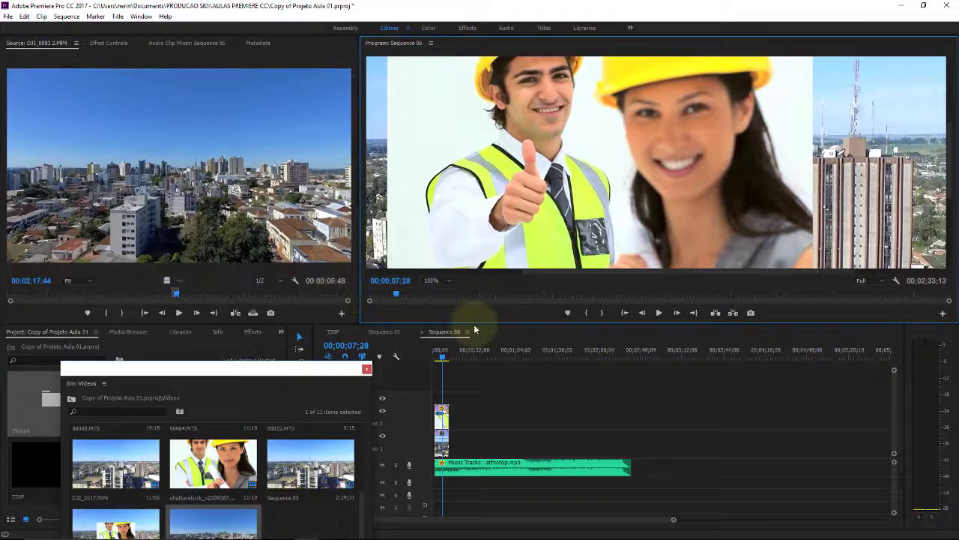
left_click_drag(475, 328, 547, 515)
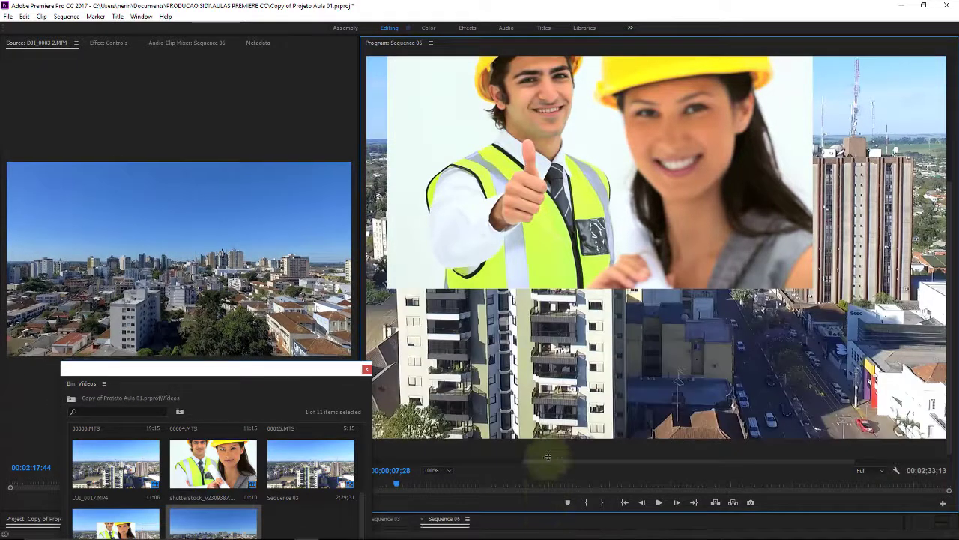
left_click_drag(548, 457, 548, 322)
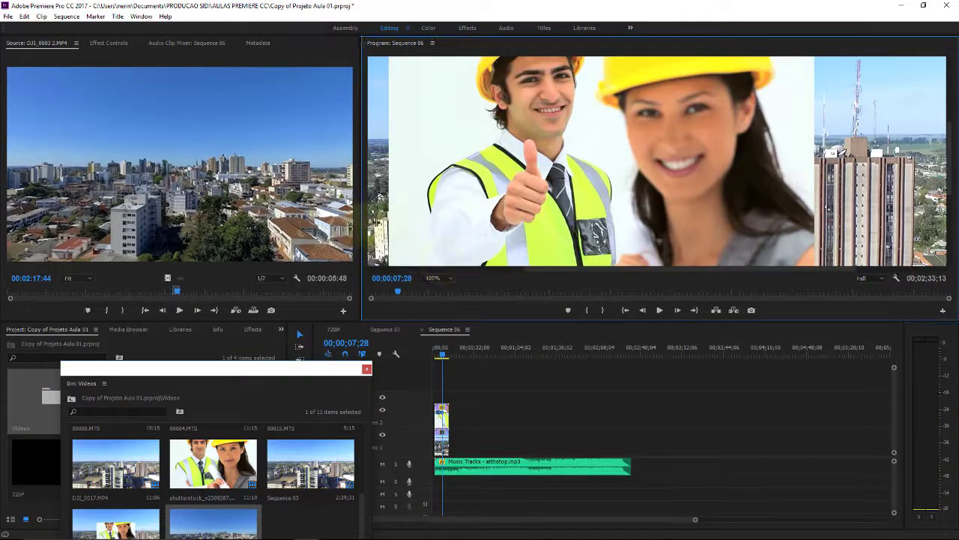
left_click_drag(361, 207, 429, 207)
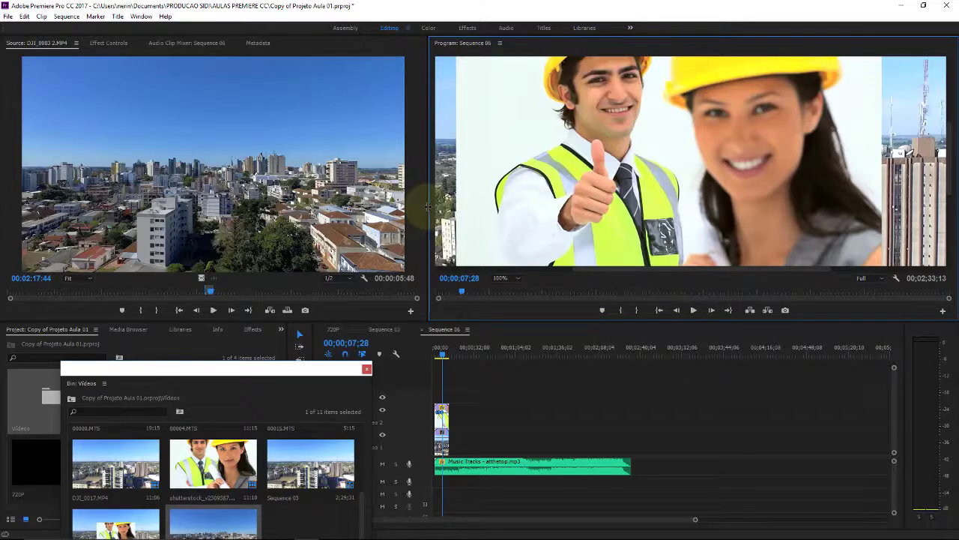
left_click_drag(430, 206, 422, 206)
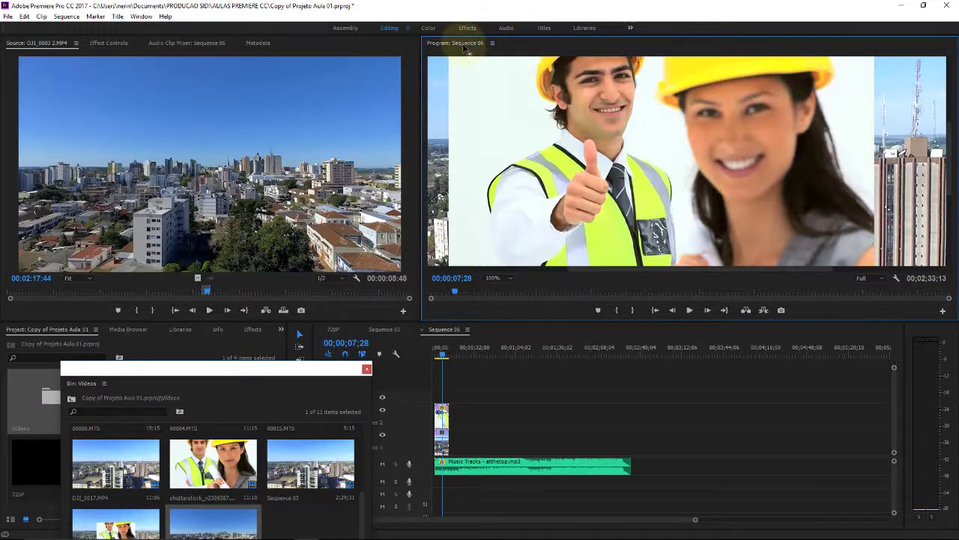
left_click(495, 77)
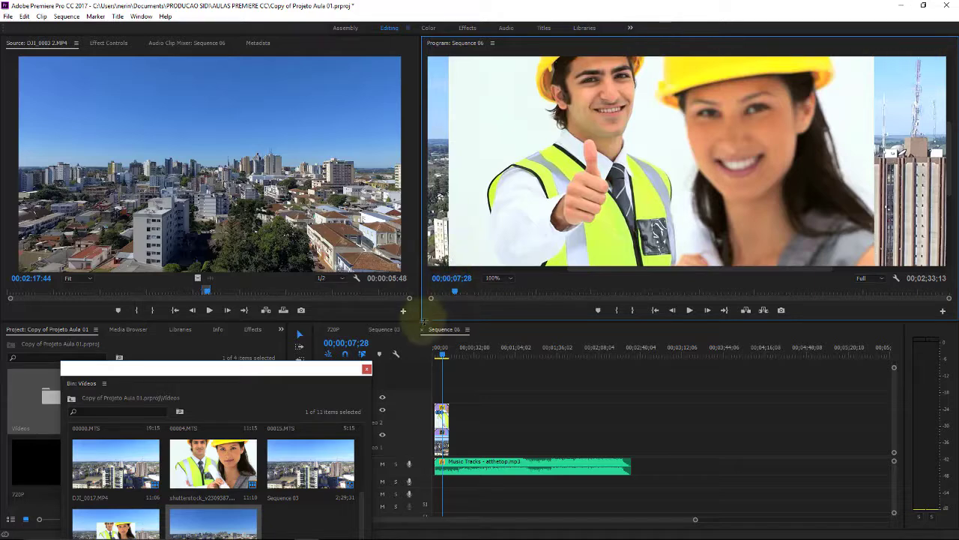
mouse_move(425, 315)
left_mouse_down()
mouse_move(387, 303)
mouse_move(488, 304)
left_mouse_up()
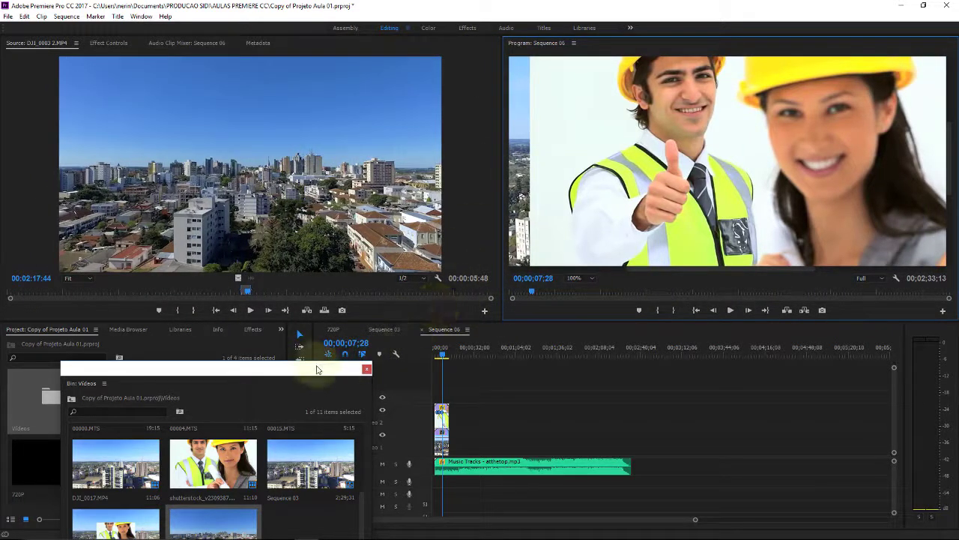
left_click_drag(323, 368, 321, 293)
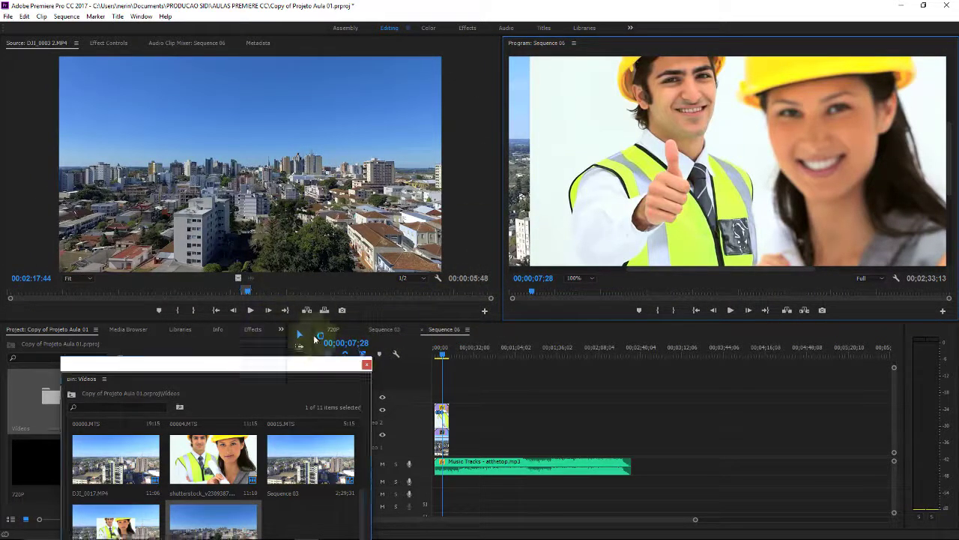
Close the Videos bin window and make the timeline and project panels taller
left_click(365, 293)
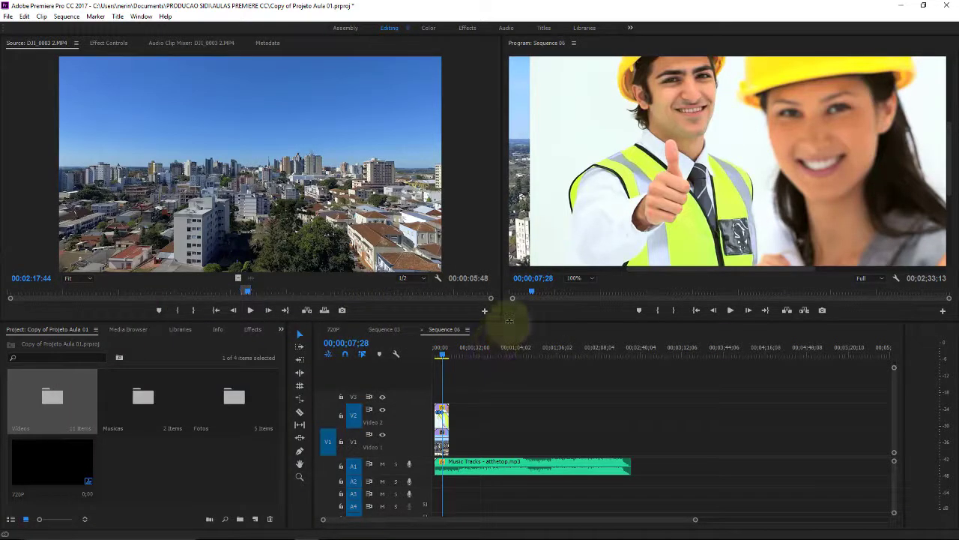
mouse_move(509, 320)
left_mouse_down()
mouse_move(514, 152)
mouse_move(502, 354)
left_mouse_up()
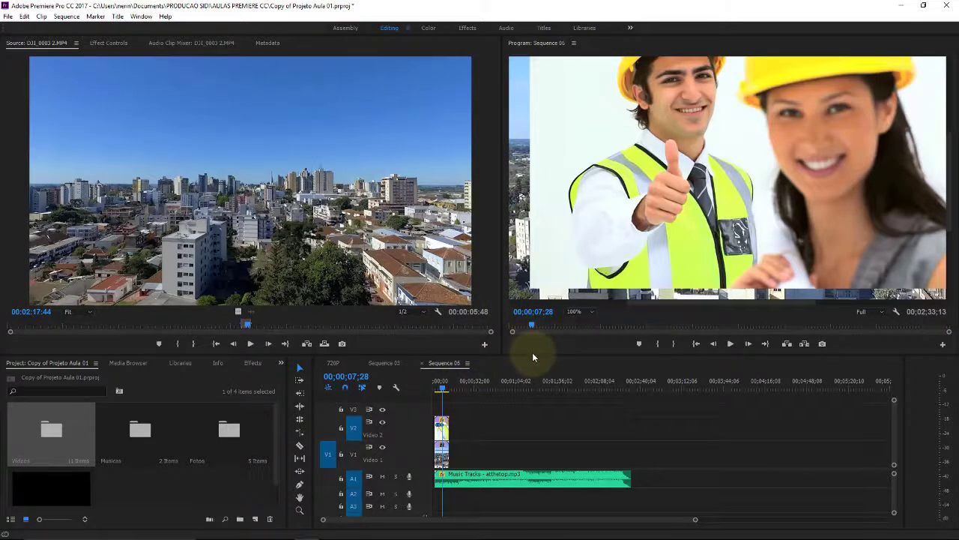
mouse_move(533, 355)
left_mouse_down()
mouse_move(555, 247)
mouse_move(535, 352)
left_mouse_up()
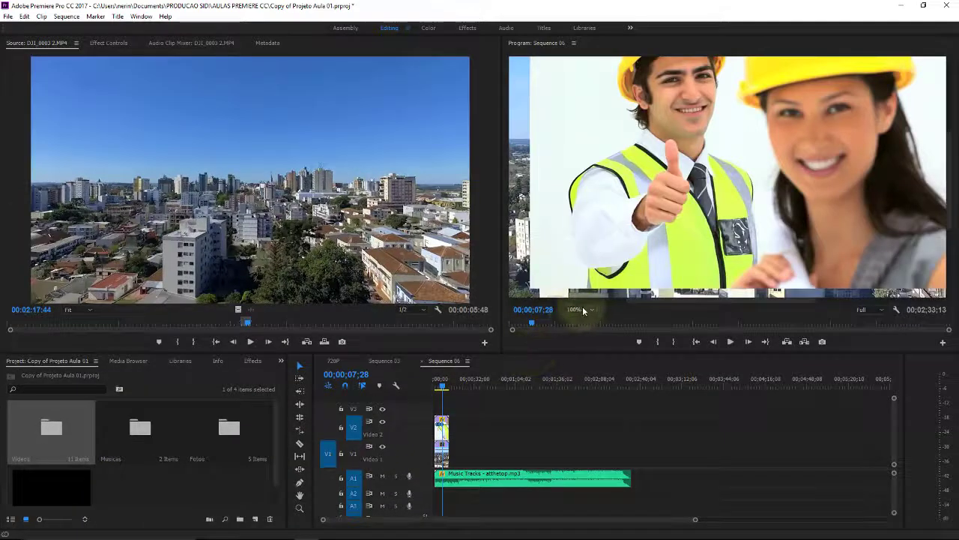
Set the Program monitor zoom to Fit and readjust the monitor divider
left_click(592, 309)
left_click(589, 322)
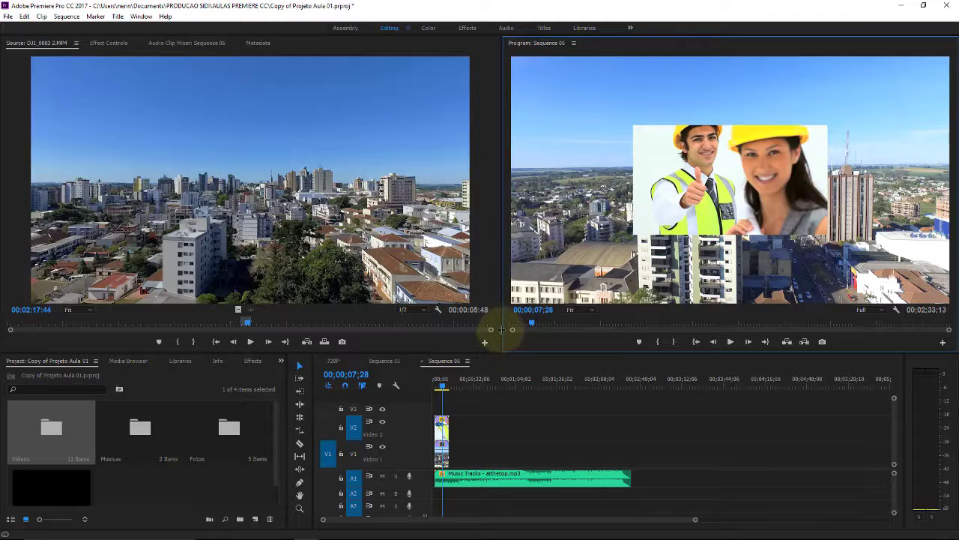
mouse_move(502, 330)
left_mouse_down()
mouse_move(628, 250)
mouse_move(695, 224)
left_mouse_up()
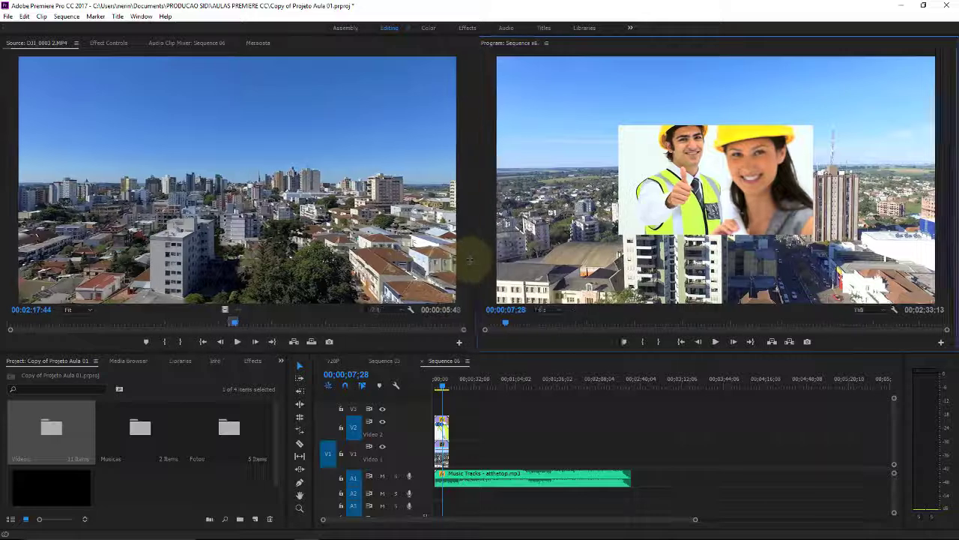
left_click_drag(695, 223, 465, 259)
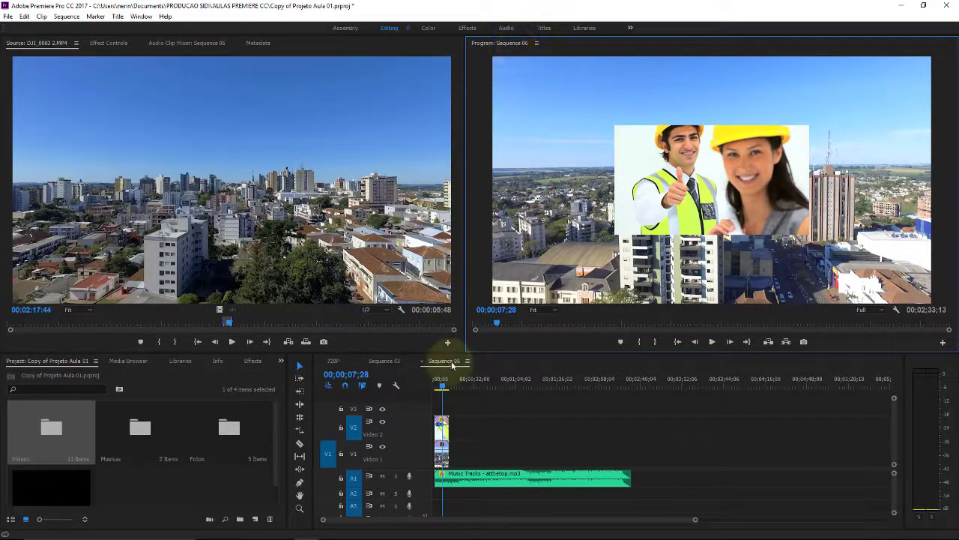
left_click(536, 43)
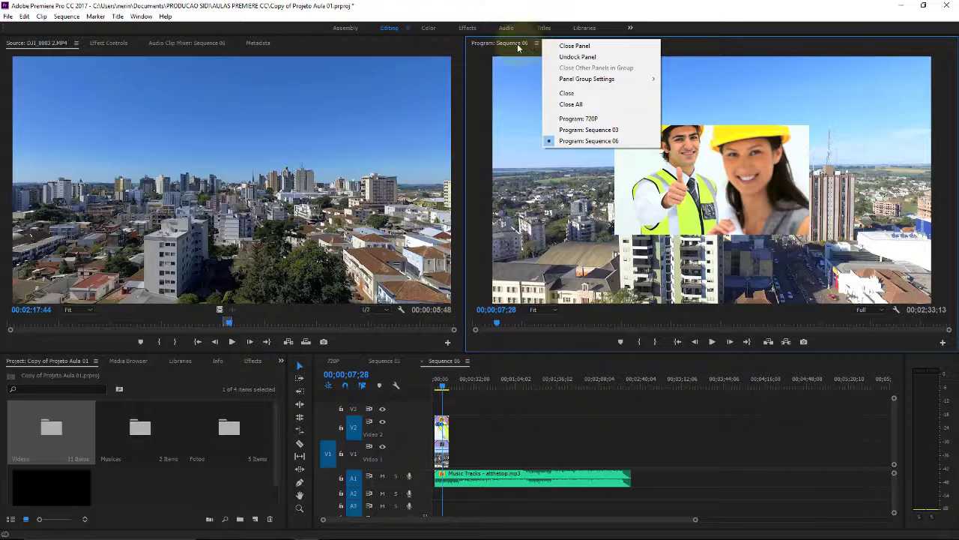
left_click(606, 48)
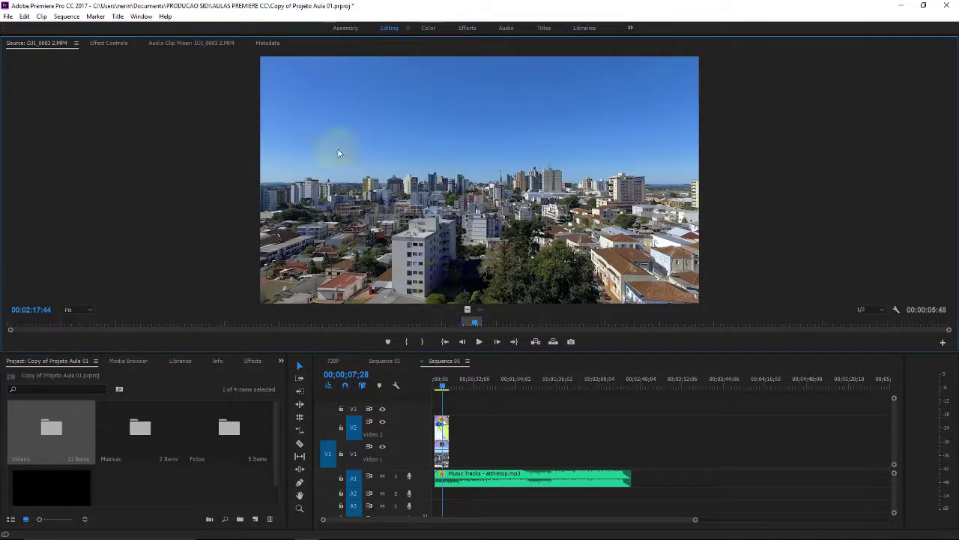
left_click(141, 16)
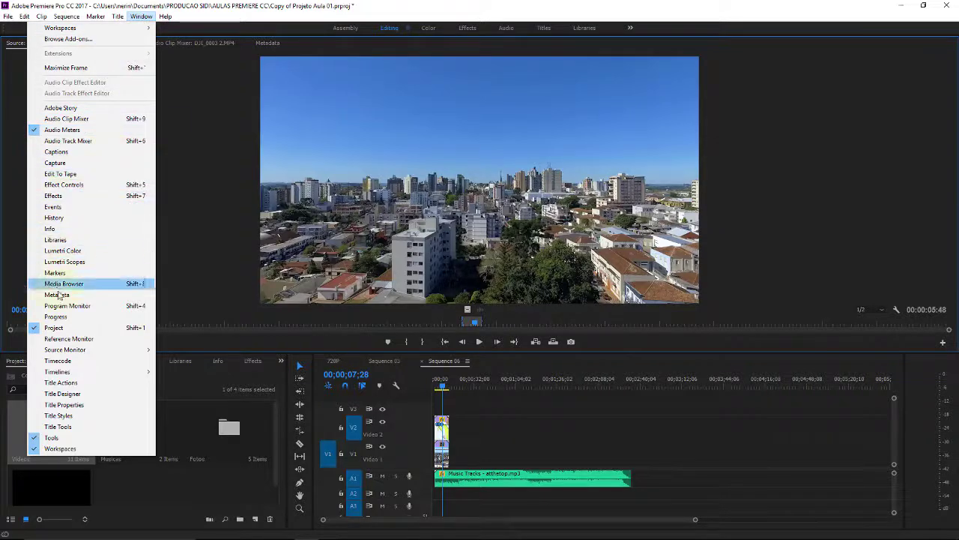
left_click(114, 306)
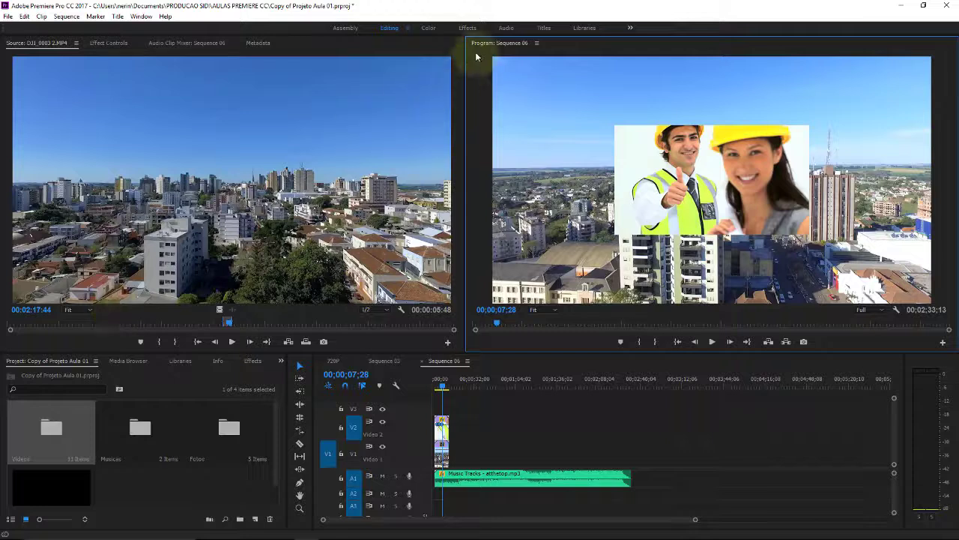